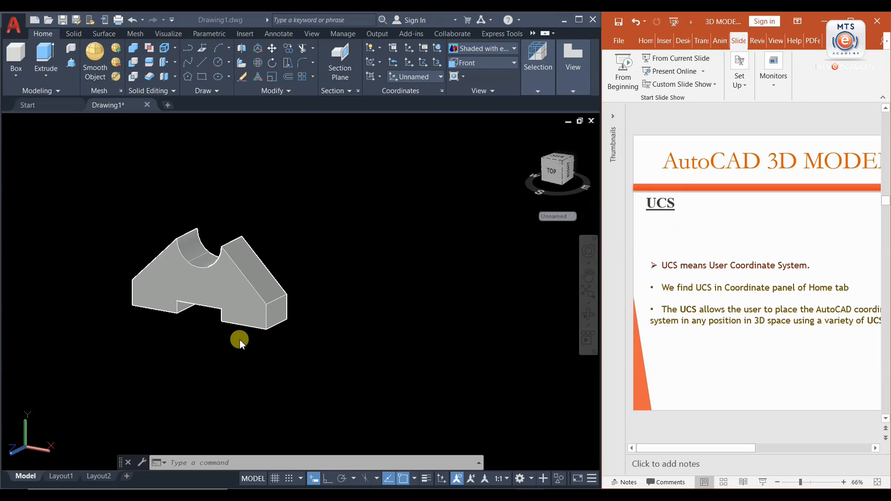
Draw a vertical line on the solid's narrow end face from the midpoint of its top edge to the midpoint of its bottom edge.
{"action": "scroll", "coordinate": [211, 304], "scroll_direction": "up", "scroll_amount": 2}
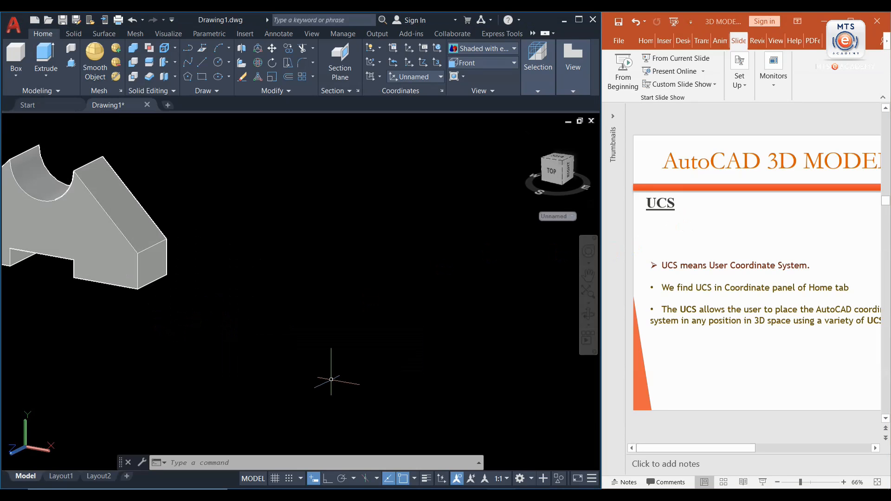
{"action": "middle_click_drag", "start_coordinate": [146, 320], "coordinate": [330, 389]}
{"action": "key", "text": "Escape"}
{"action": "scroll", "coordinate": [227, 305], "scroll_direction": "up", "scroll_amount": 2}
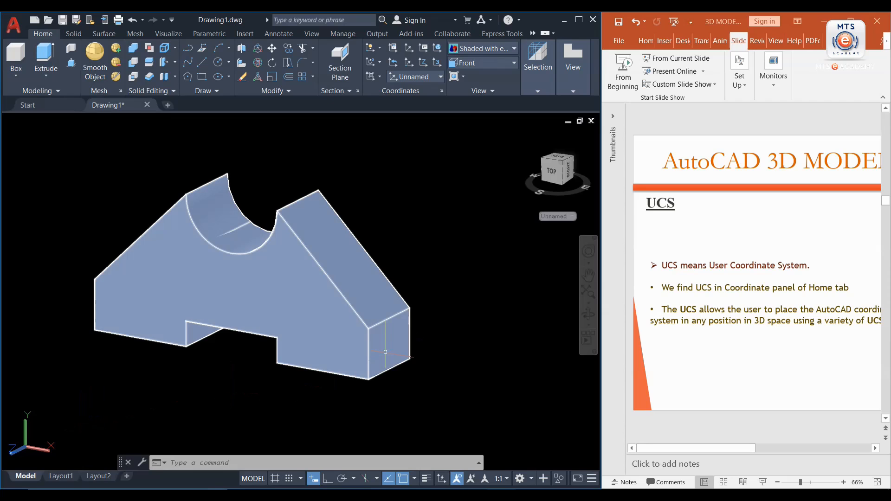
{"action": "left_click", "coordinate": [203, 65]}
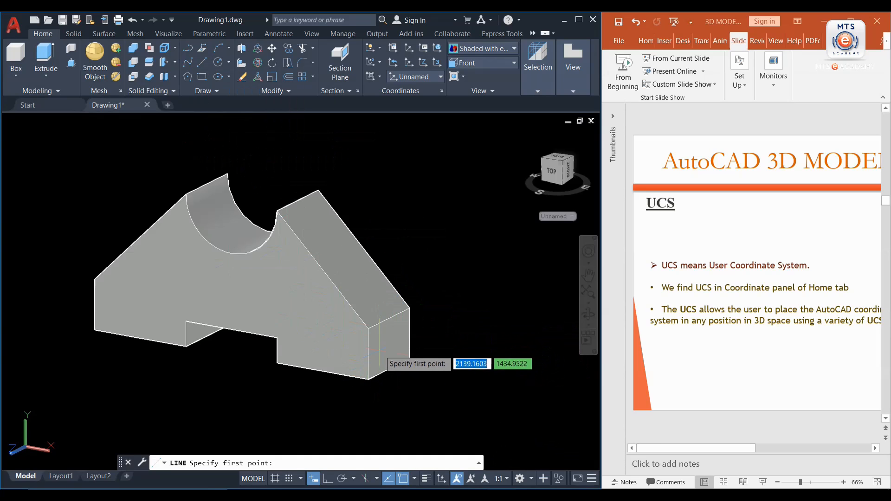
{"action": "left_click", "coordinate": [389, 318]}
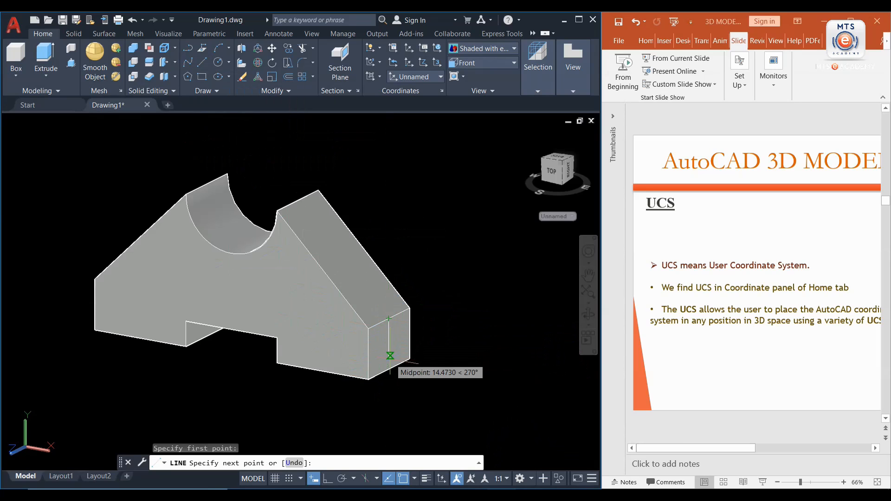
{"action": "left_click", "coordinate": [389, 368]}
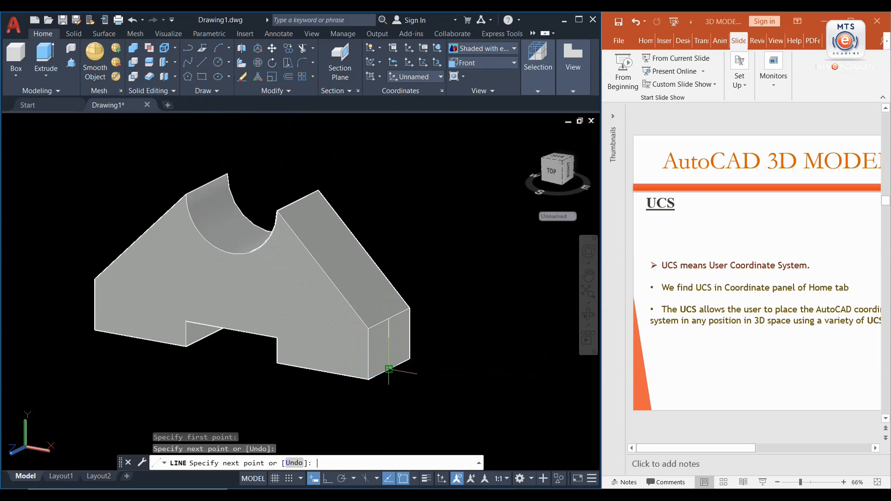
{"action": "key", "text": "Return"}
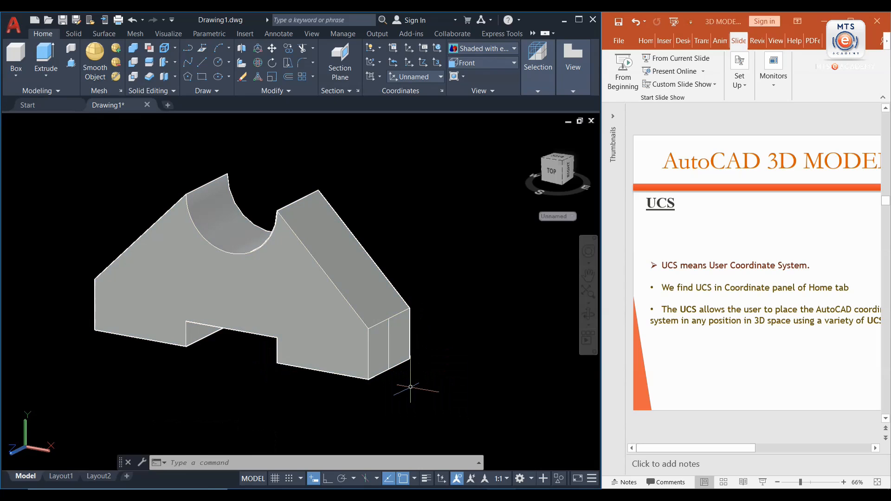
{"action": "left_click", "coordinate": [220, 64]}
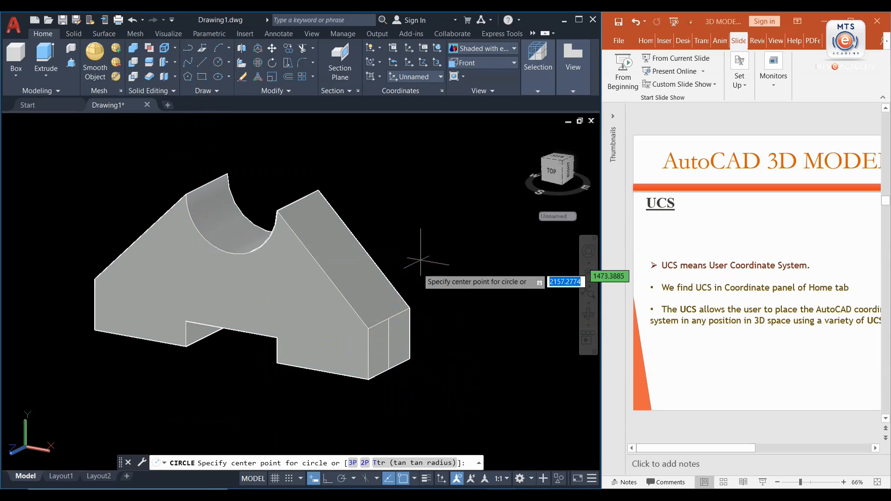
{"action": "left_click", "coordinate": [389, 343]}
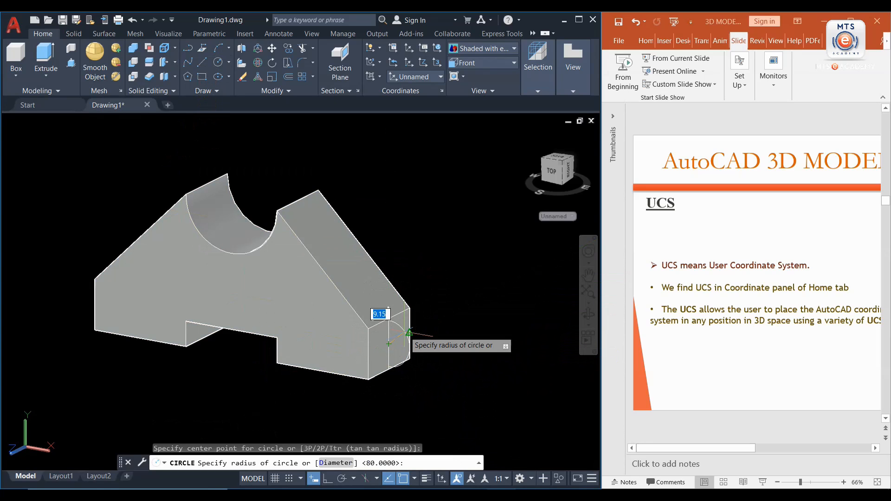
{"action": "key", "text": "Escape"}
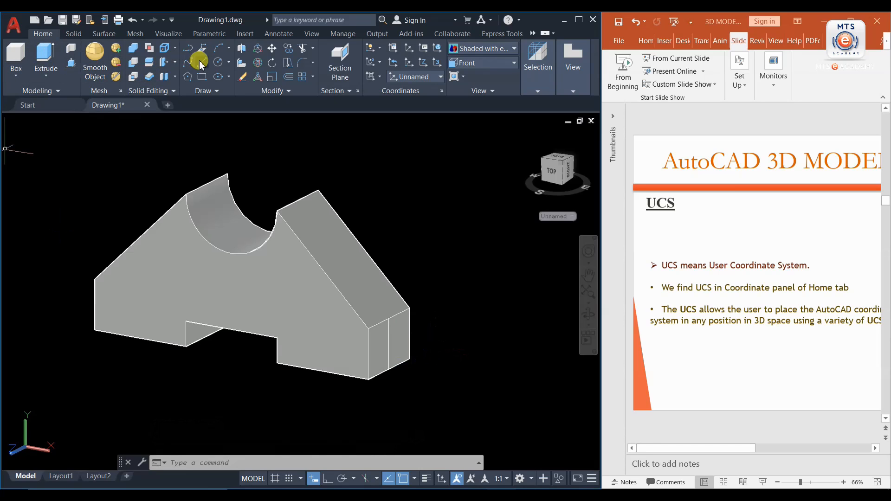
Draw a circle of radius 10 centred on the midpoint of the end face's vertical line.
{"action": "left_click", "coordinate": [216, 64]}
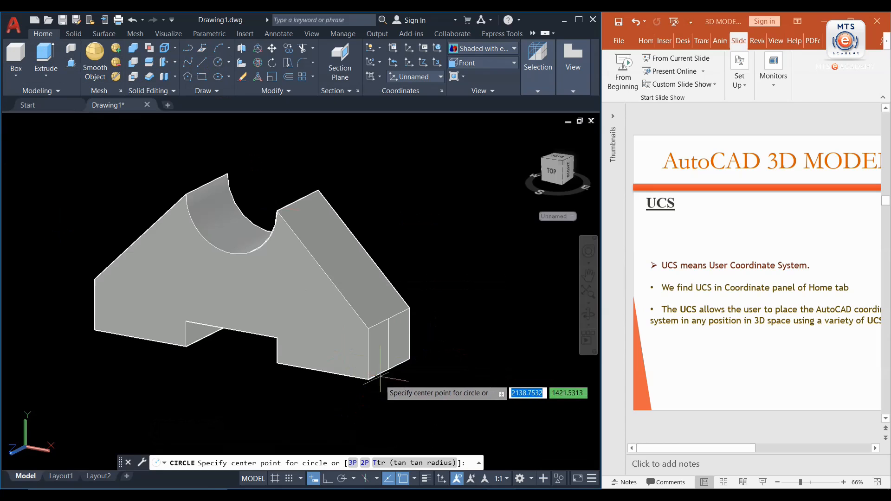
{"action": "left_click", "coordinate": [389, 343]}
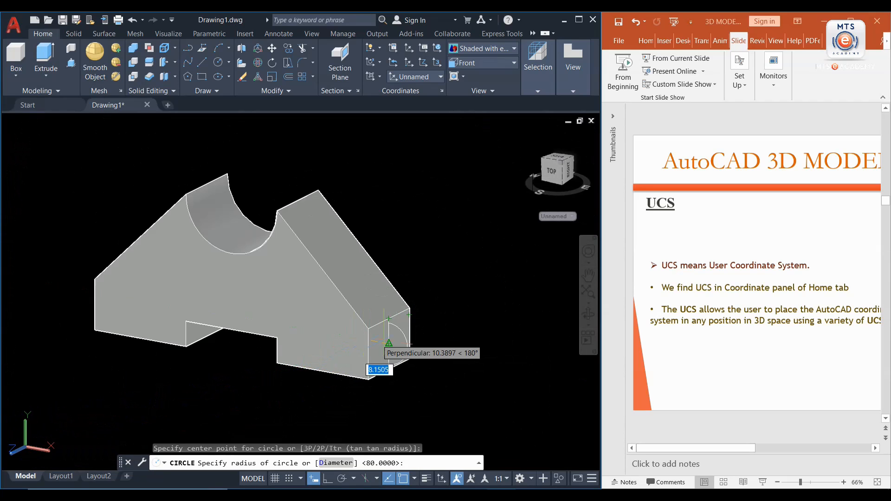
{"action": "middle_click_drag", "start_coordinate": [409, 344], "coordinate": [250, 355], "text": "shift"}
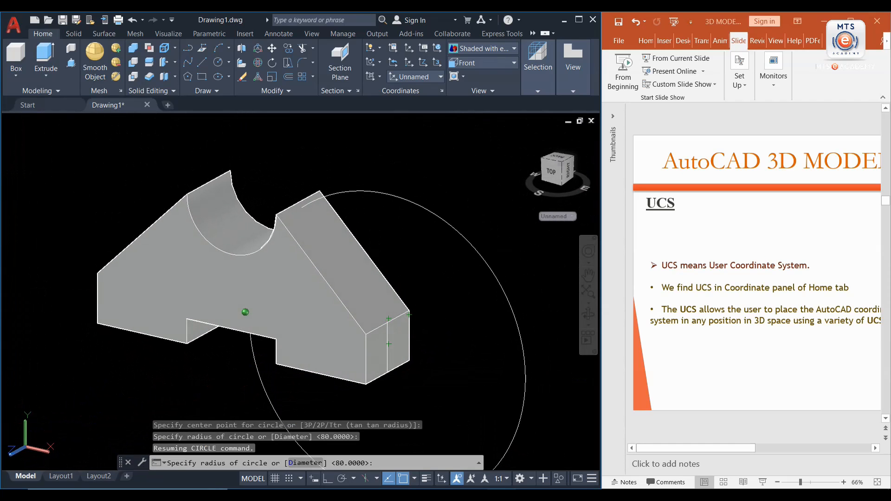
{"action": "key", "text": "F12"}
{"action": "type", "text": "10"}
{"action": "key", "text": "Return"}
{"action": "scroll", "coordinate": [429, 367], "scroll_direction": "up", "scroll_amount": 4}
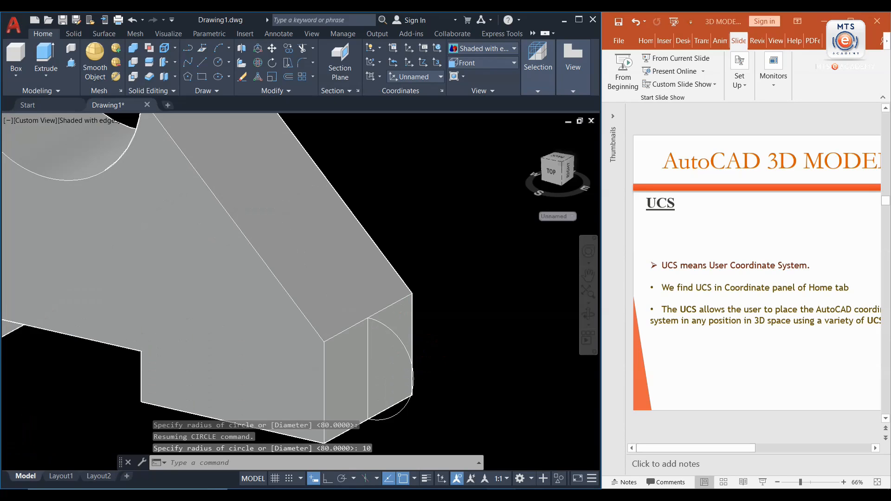
Inspect the circle's orientation against the end face and erase the circle.
{"action": "scroll", "coordinate": [428, 368], "scroll_direction": "down", "scroll_amount": 4}
{"action": "middle_click_drag", "start_coordinate": [418, 369], "coordinate": [361, 312], "text": "shift"}
{"action": "scroll", "coordinate": [392, 396], "scroll_direction": "down", "scroll_amount": 2}
{"action": "scroll", "coordinate": [362, 312], "scroll_direction": "up", "scroll_amount": 3}
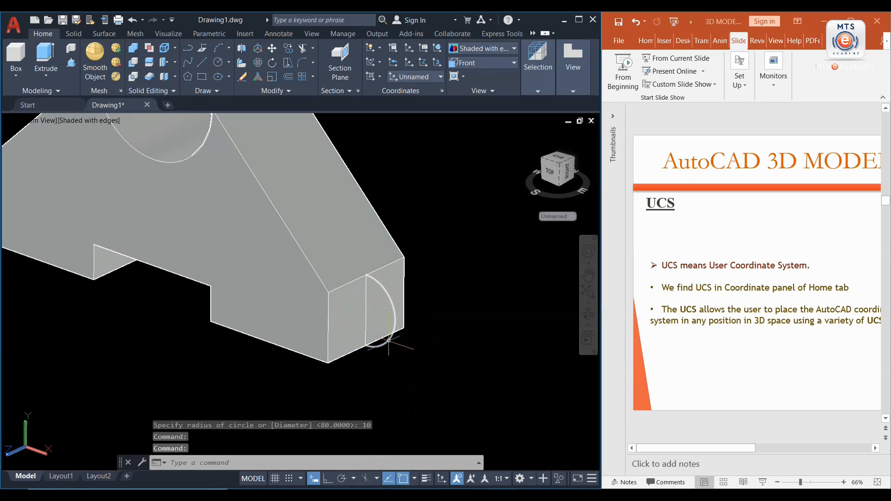
{"action": "left_click", "coordinate": [390, 338]}
{"action": "key", "text": "Delete"}
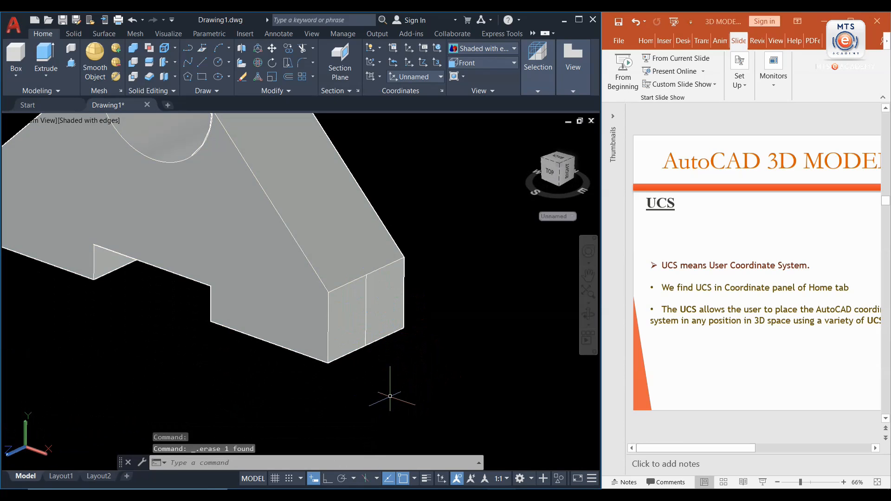
{"action": "scroll", "coordinate": [352, 353], "scroll_direction": "down", "scroll_amount": 4}
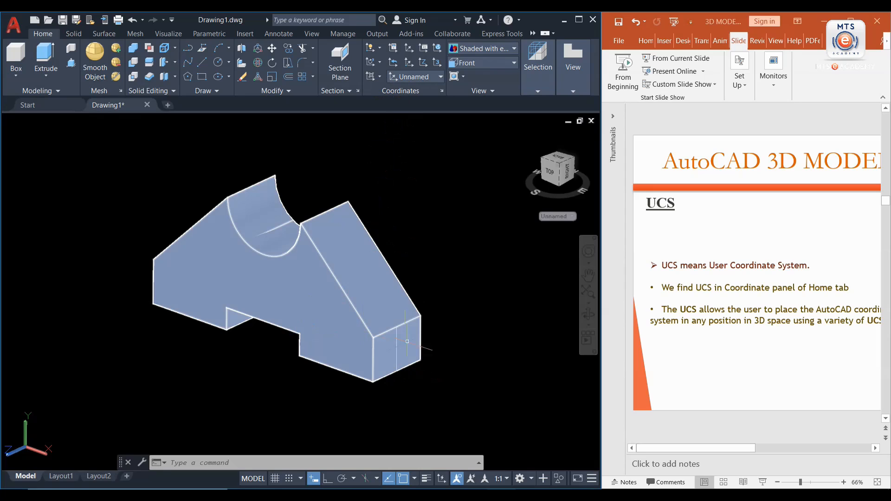
Switch to the PowerPoint presentation and examine the Face UCS slide, including its illustration of where the Face tool is found.
{"action": "mouse_move", "coordinate": [394, 355]}
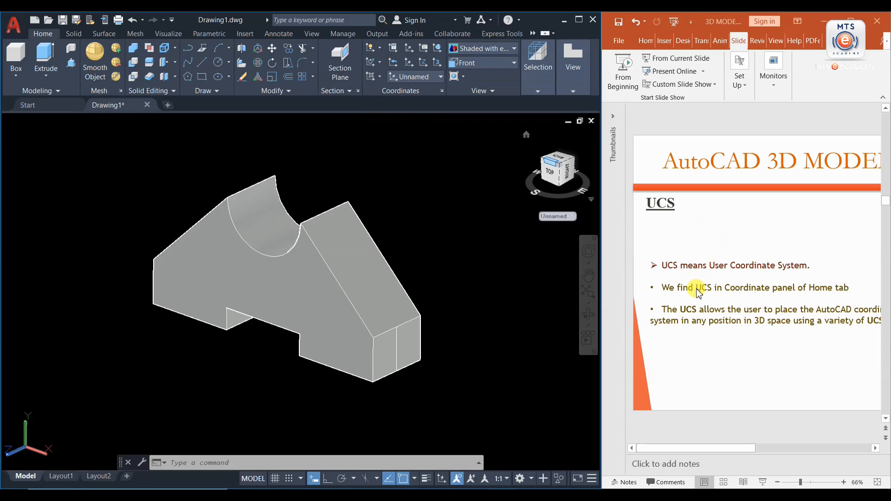
{"action": "scroll", "coordinate": [699, 292], "scroll_direction": "down", "scroll_amount": 1}
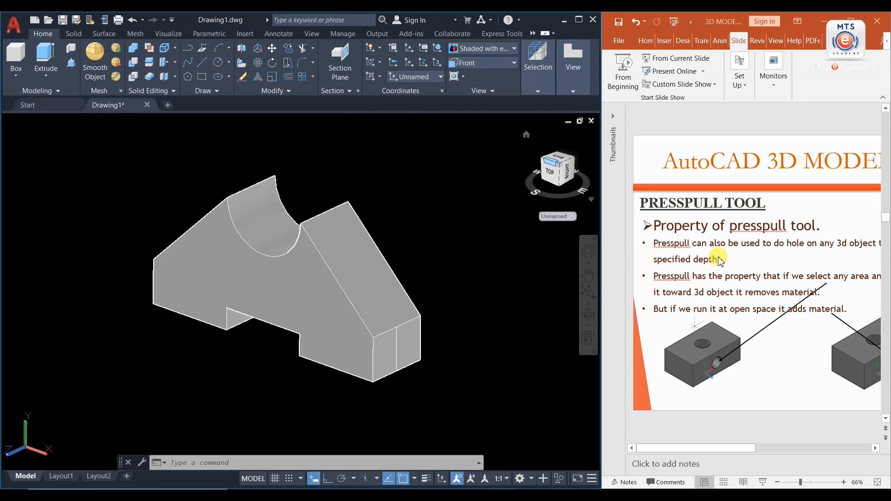
{"action": "scroll", "coordinate": [713, 254], "scroll_direction": "up", "scroll_amount": 2}
{"action": "scroll", "coordinate": [713, 254], "scroll_direction": "down", "scroll_amount": 1}
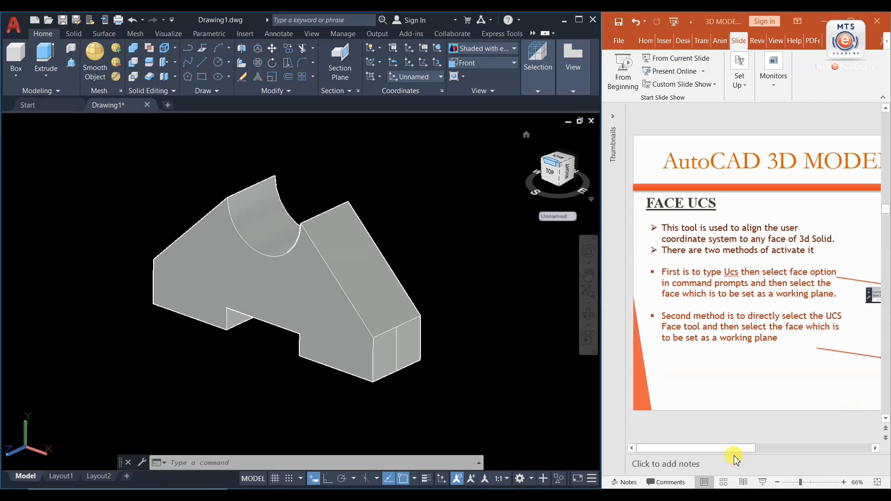
{"action": "left_click_drag", "start_coordinate": [736, 449], "coordinate": [824, 453]}
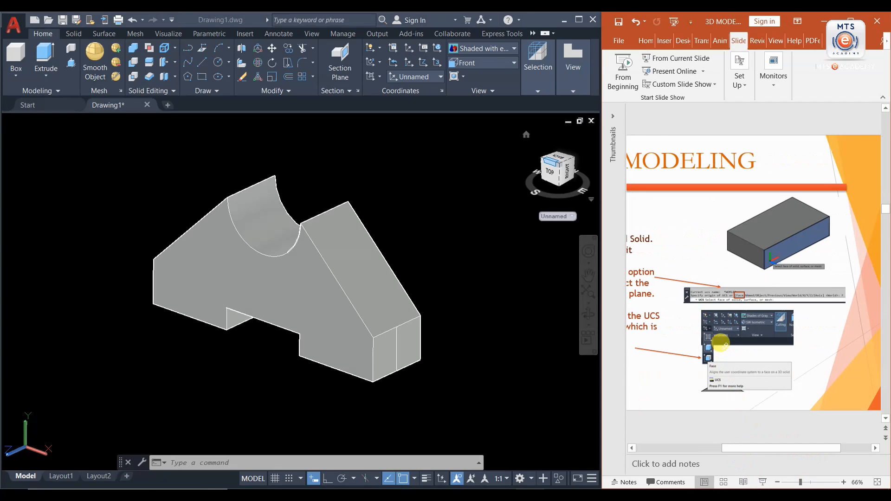
{"action": "scroll", "coordinate": [719, 344], "scroll_direction": "up", "scroll_amount": 8, "text": "ctrl"}
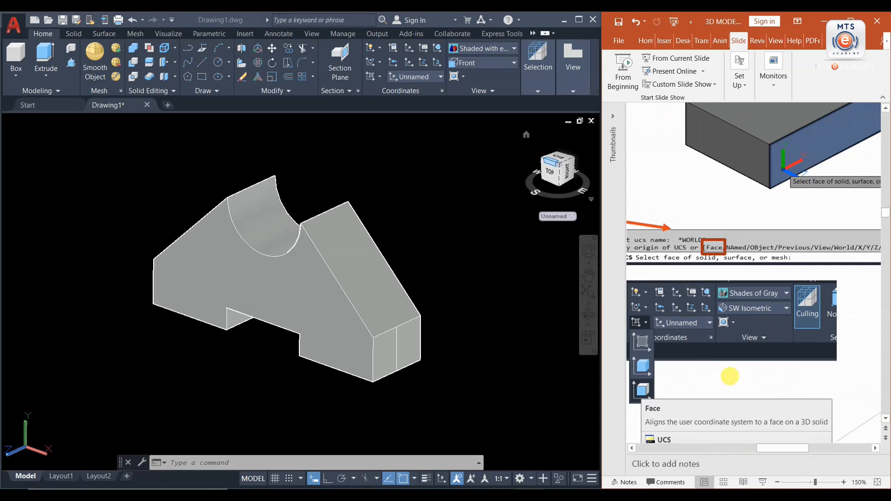
{"action": "left_click_drag", "start_coordinate": [761, 448], "coordinate": [728, 448]}
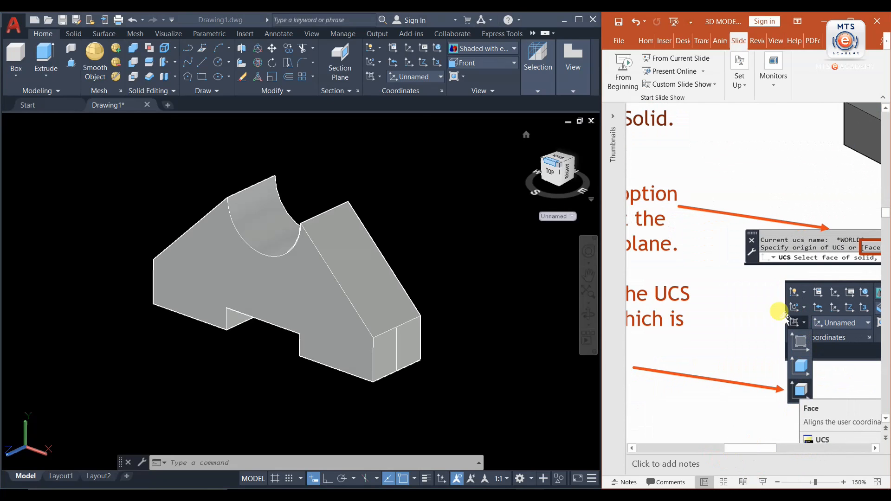
Back in AutoCAD, align the UCS to the solid's narrow end face with the Face option, accepting the proposed orientation.
{"action": "left_click", "coordinate": [375, 78]}
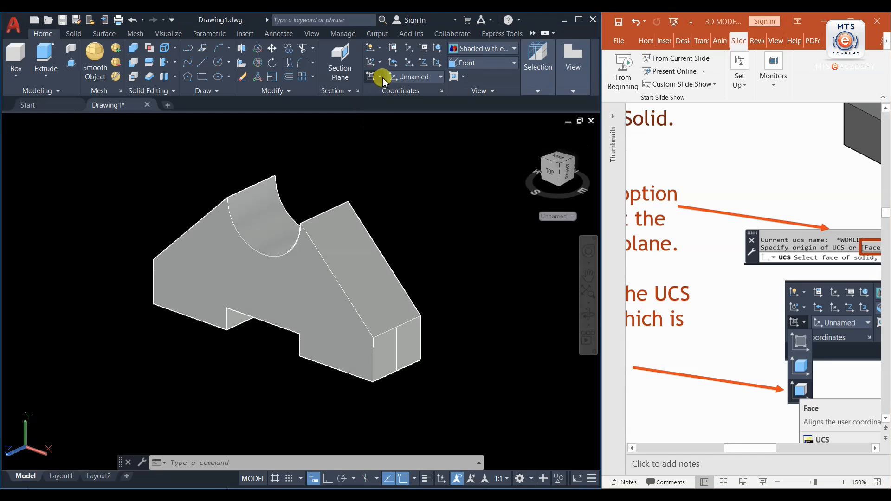
{"action": "left_click", "coordinate": [381, 77]}
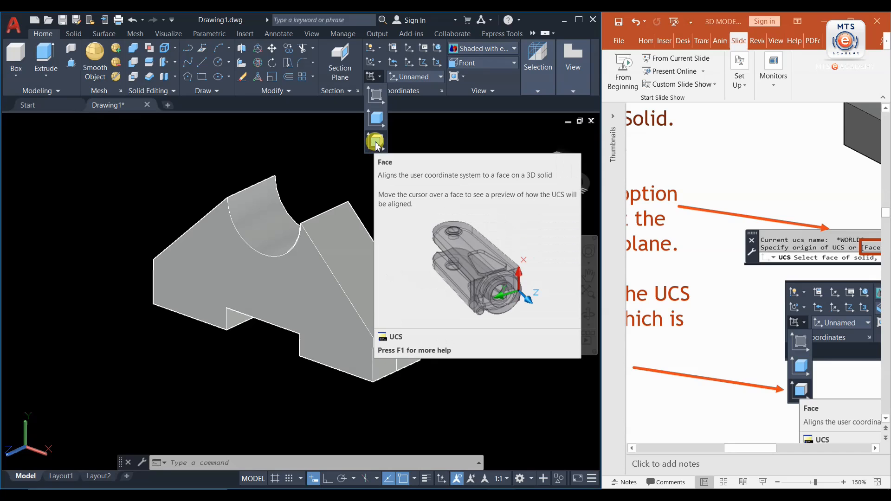
{"action": "left_click", "coordinate": [376, 142]}
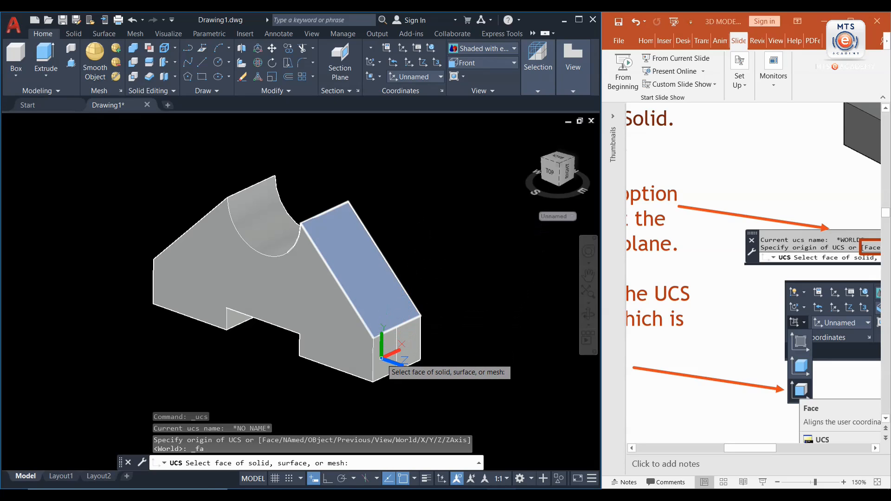
{"action": "scroll", "coordinate": [381, 371], "scroll_direction": "up", "scroll_amount": 4}
{"action": "scroll", "coordinate": [381, 371], "scroll_direction": "down", "scroll_amount": 2}
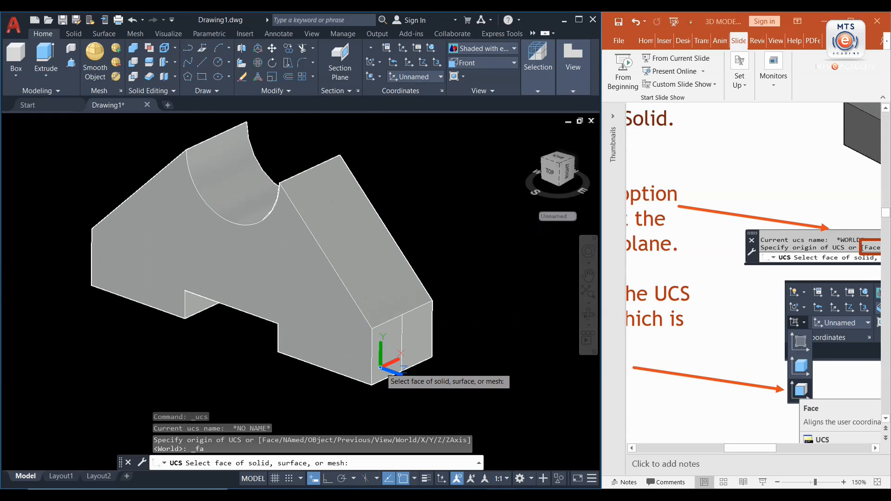
{"action": "scroll", "coordinate": [754, 299], "scroll_direction": "down", "scroll_amount": 7, "text": "ctrl"}
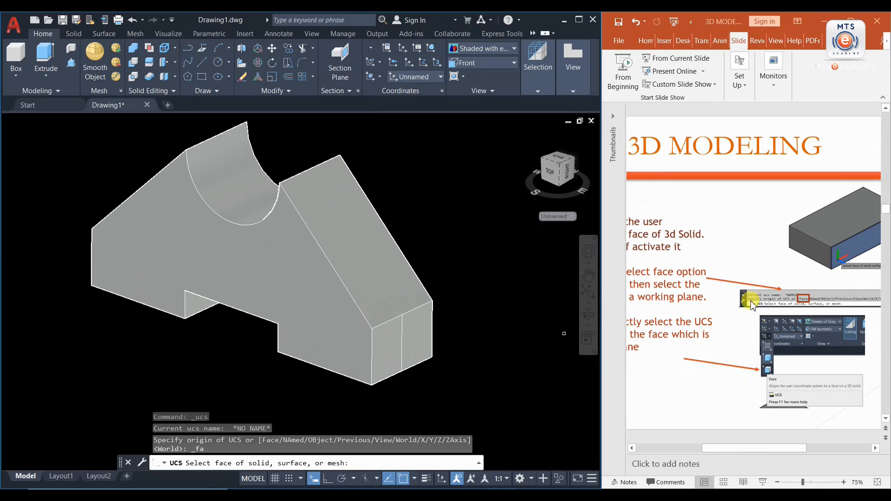
{"action": "left_click", "coordinate": [749, 451]}
{"action": "left_click_drag", "start_coordinate": [728, 450], "coordinate": [783, 450]}
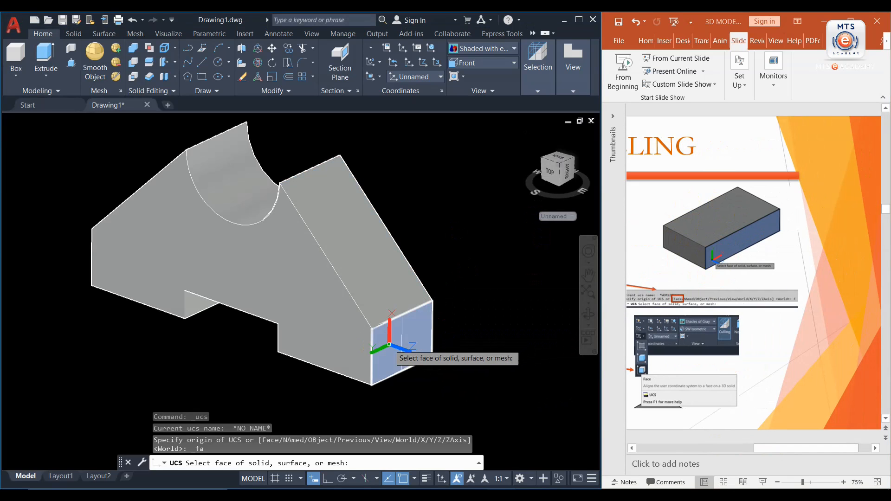
{"action": "scroll", "coordinate": [393, 352], "scroll_direction": "up", "scroll_amount": 1}
{"action": "scroll", "coordinate": [396, 362], "scroll_direction": "up", "scroll_amount": 1}
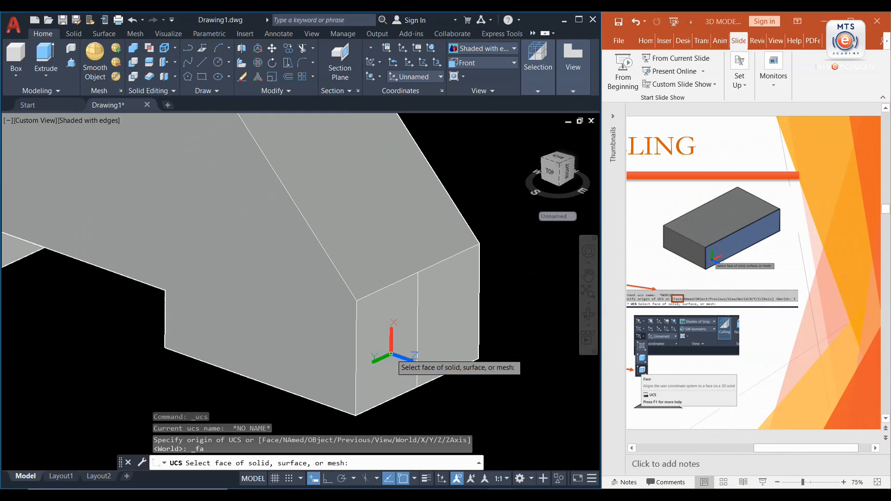
{"action": "left_click", "coordinate": [399, 356]}
{"action": "left_click", "coordinate": [421, 357]}
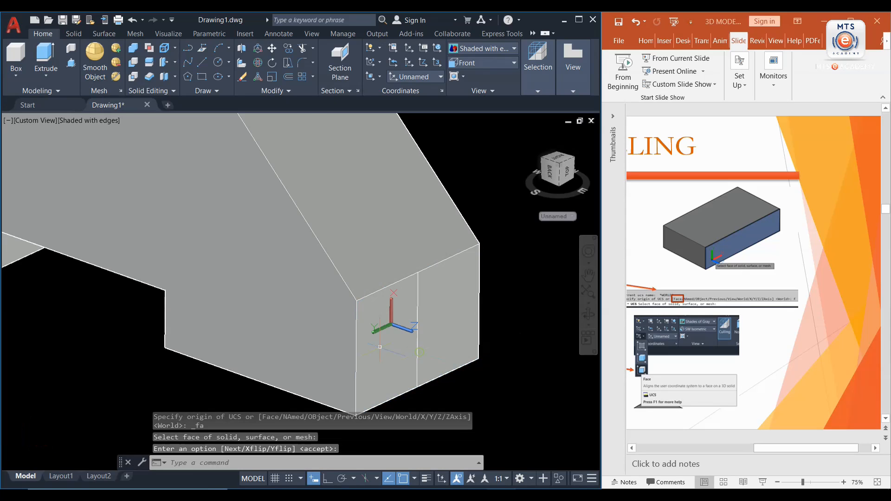
{"action": "scroll", "coordinate": [427, 368], "scroll_direction": "down", "scroll_amount": 2}
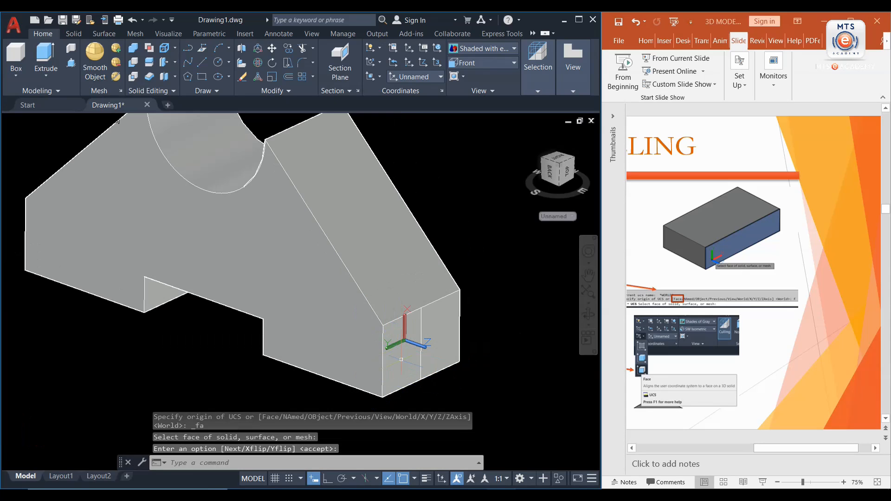
{"action": "scroll", "coordinate": [462, 365], "scroll_direction": "down", "scroll_amount": 2}
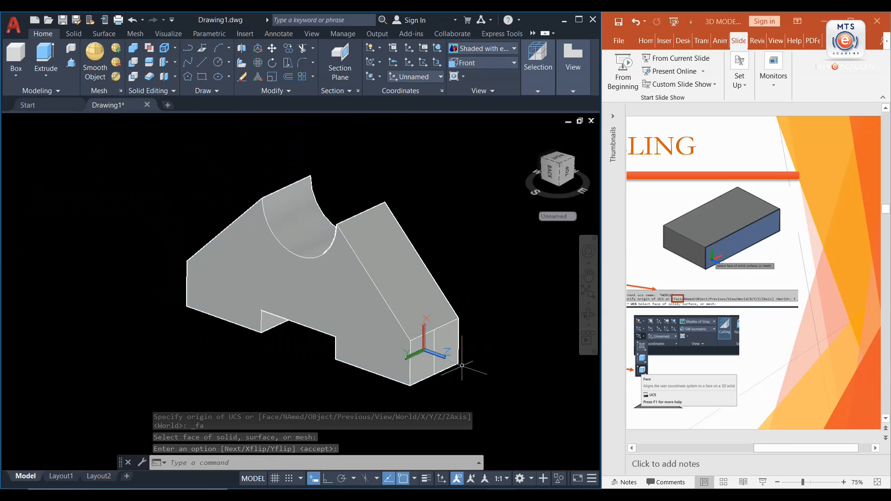
{"action": "scroll", "coordinate": [462, 366], "scroll_direction": "up", "scroll_amount": 2}
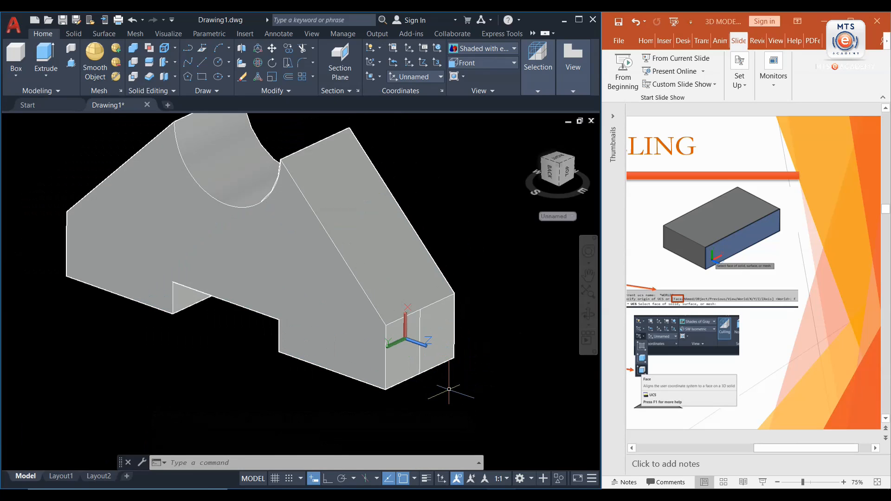
{"action": "left_click", "coordinate": [412, 337]}
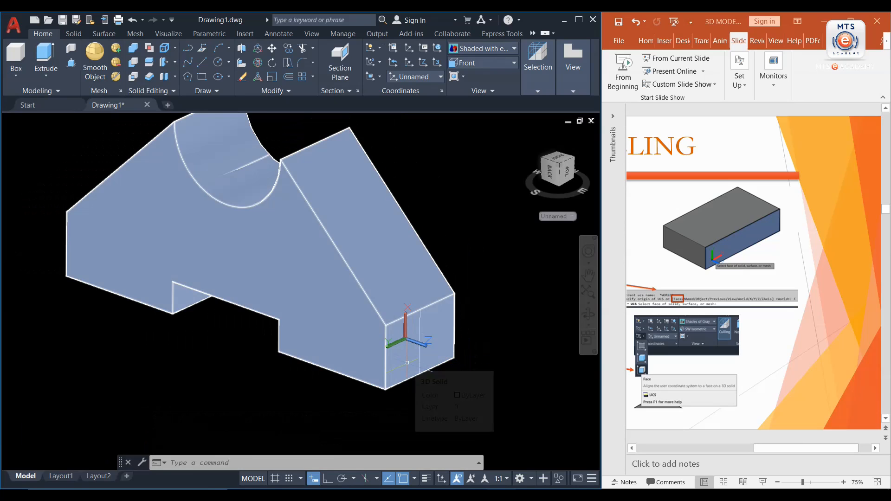
{"action": "key", "text": "Escape"}
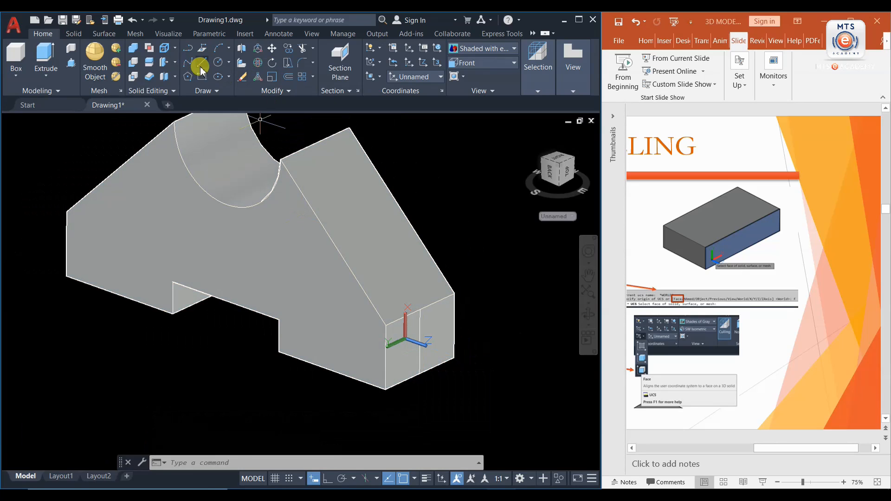
Draw a circle of radius 10 on the end face, centred on the vertical line's midpoint.
{"action": "left_click", "coordinate": [218, 62]}
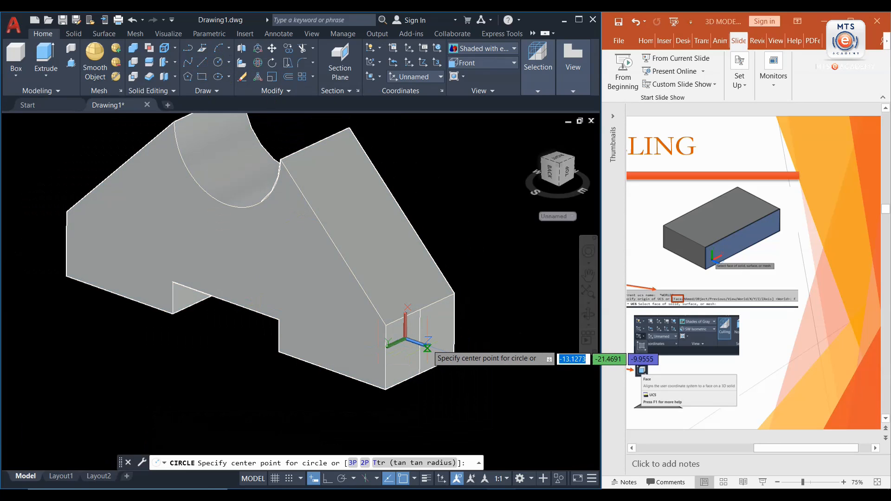
{"action": "left_click", "coordinate": [420, 342]}
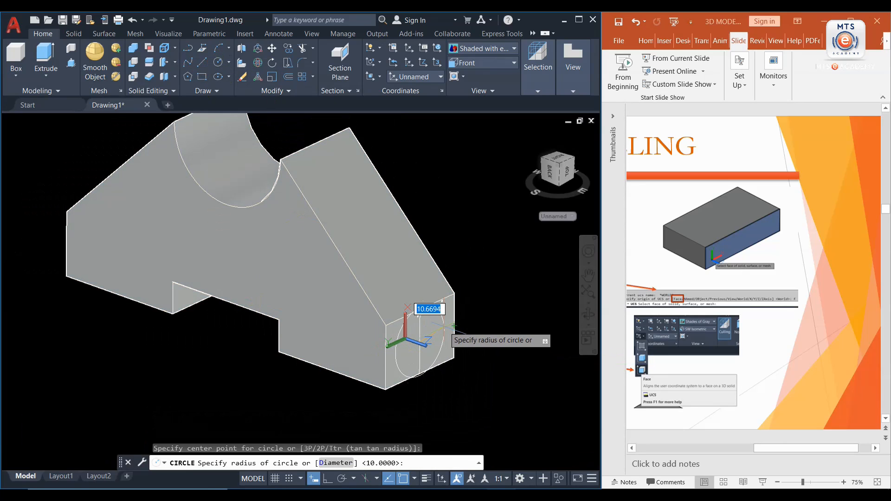
{"action": "type", "text": "10"}
{"action": "key", "text": "Return"}
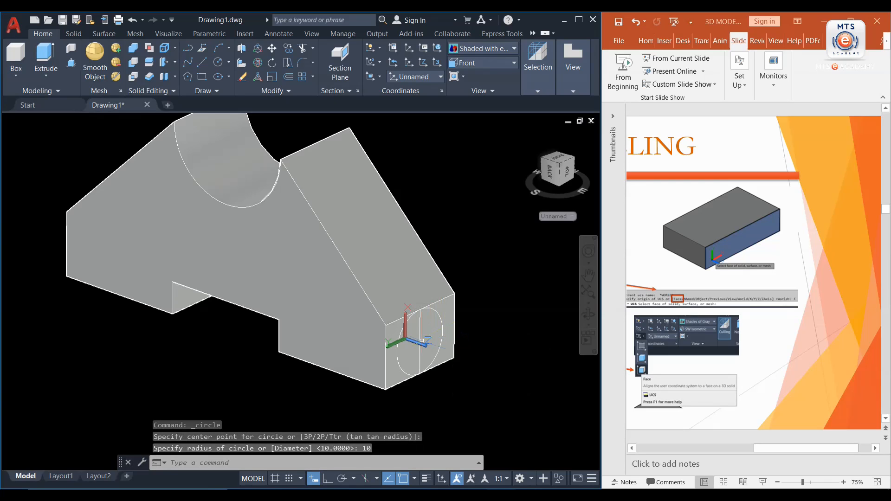
Erase the radius 10 circle from the end face.
{"action": "left_click", "coordinate": [444, 329]}
{"action": "key", "text": "Escape"}
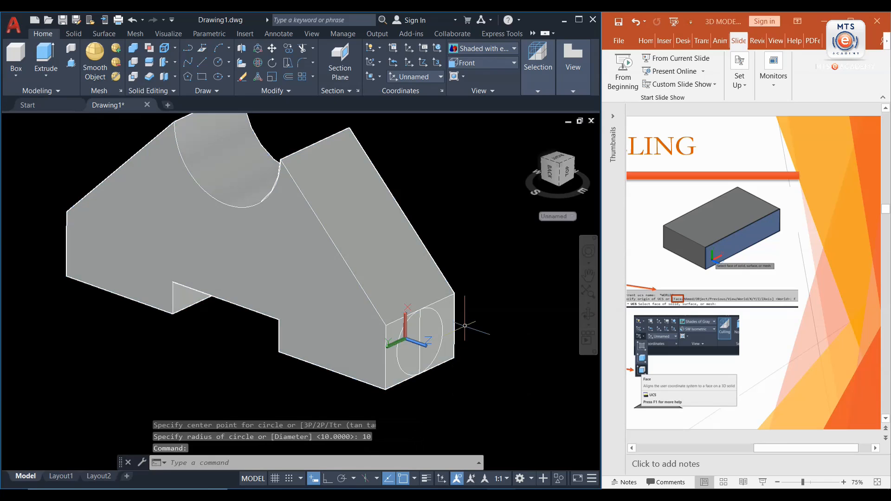
{"action": "left_click", "coordinate": [437, 312]}
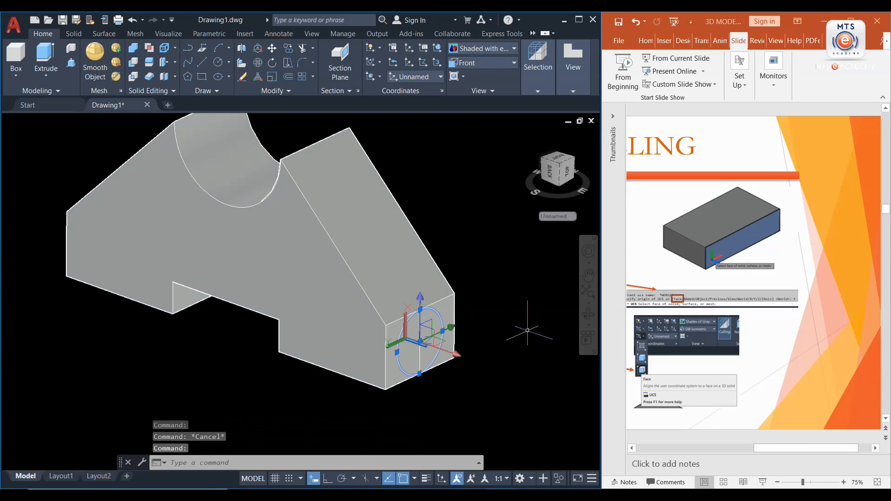
{"action": "key", "text": "Delete"}
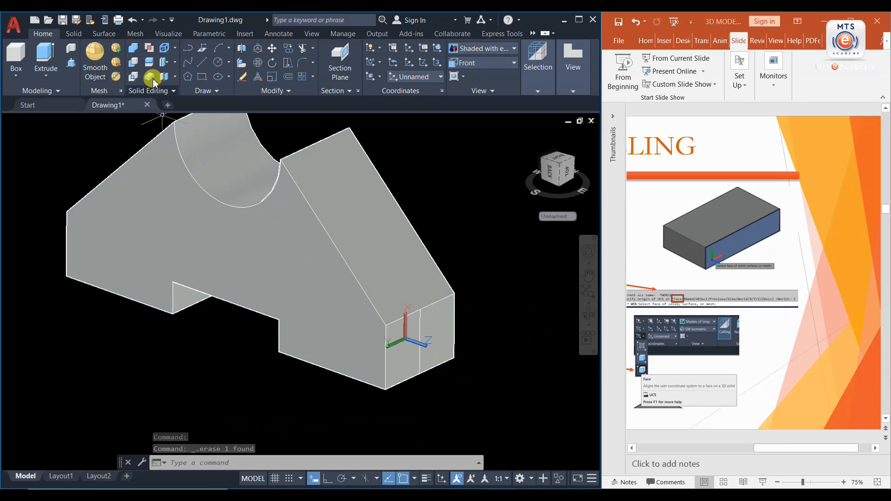
Draw a circle of radius 5 on the end face, centred on the midpoint of its vertical line.
{"action": "left_click", "coordinate": [217, 62]}
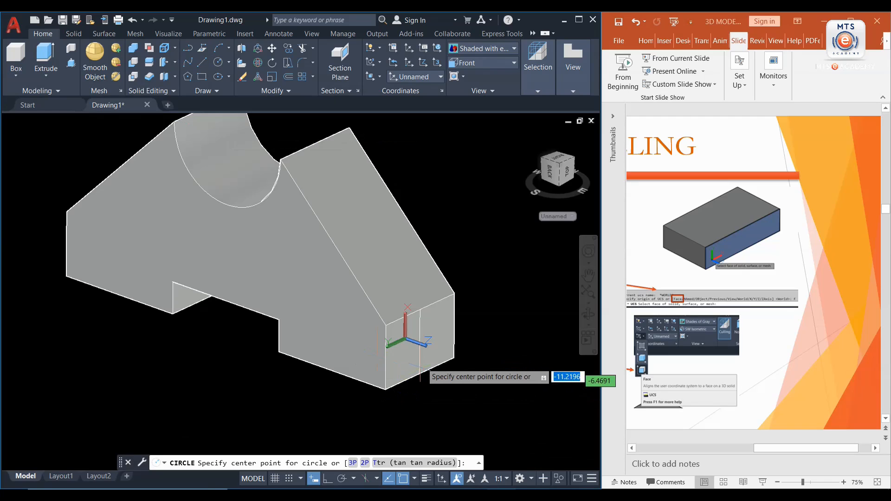
{"action": "left_click", "coordinate": [420, 342]}
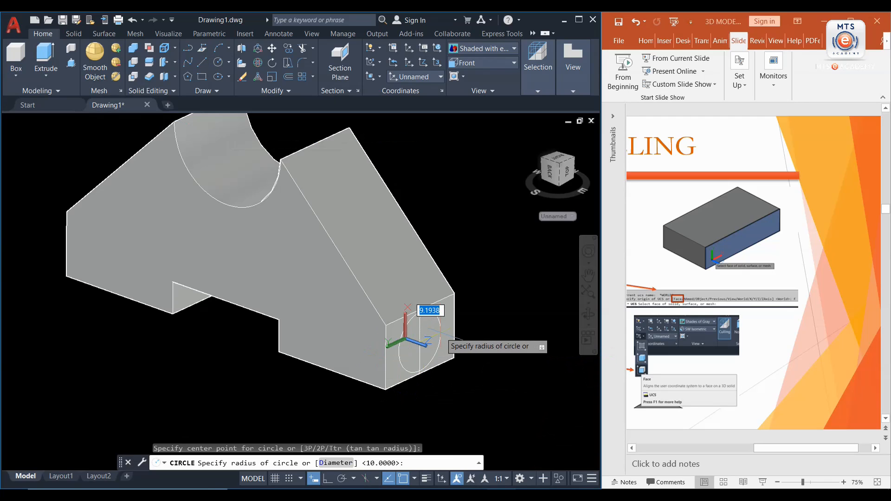
{"action": "type", "text": "5"}
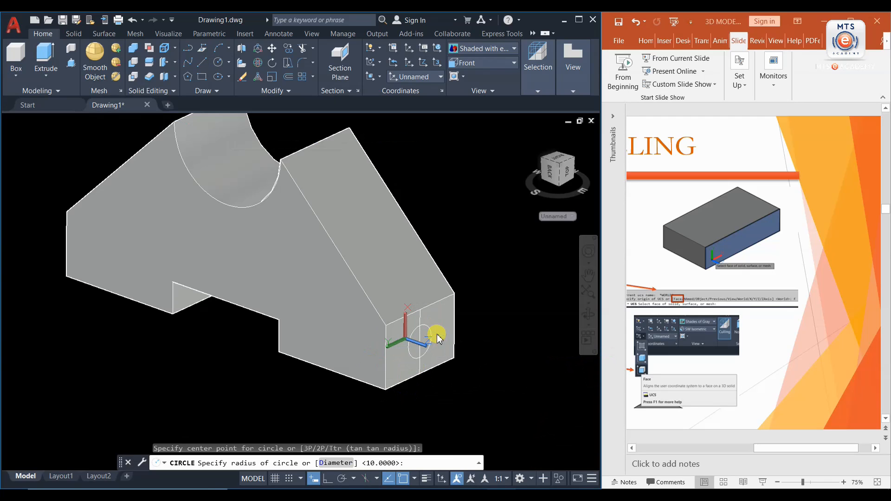
{"action": "key", "text": "Return"}
{"action": "scroll", "coordinate": [428, 338], "scroll_direction": "up", "scroll_amount": 3}
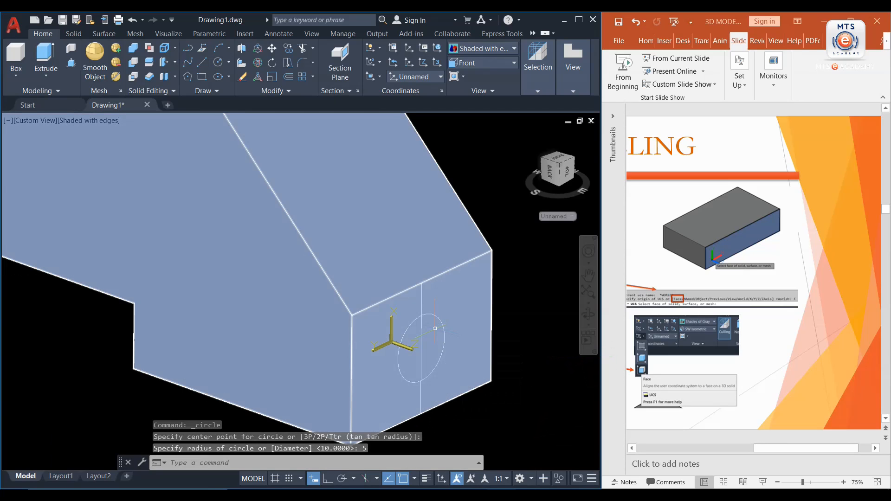
{"action": "left_click", "coordinate": [431, 364]}
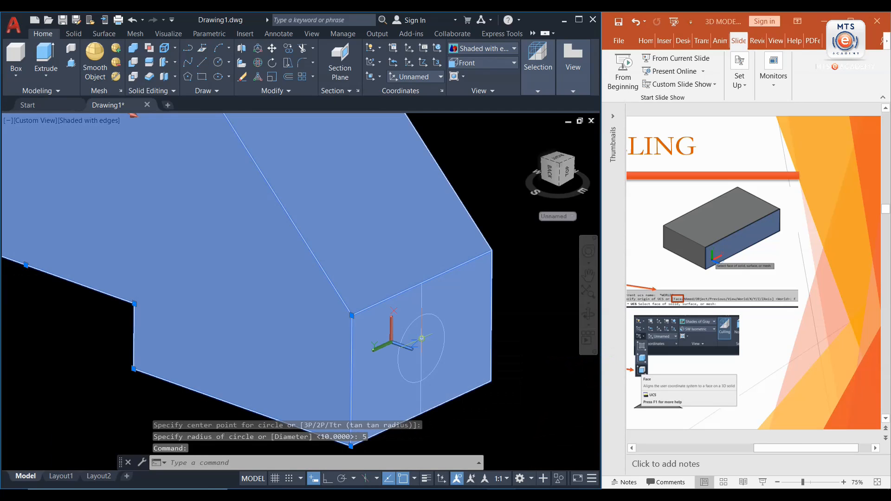
{"action": "key", "text": "Escape"}
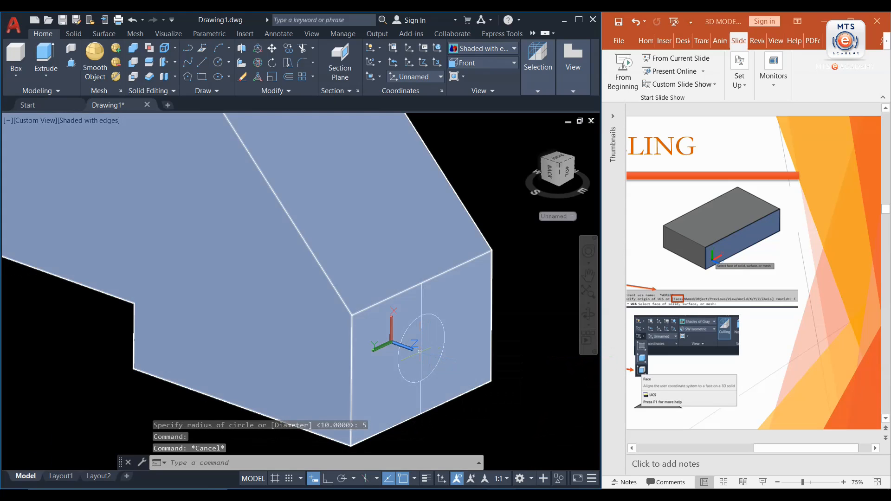
{"action": "scroll", "coordinate": [421, 350], "scroll_direction": "down", "scroll_amount": 5}
{"action": "scroll", "coordinate": [423, 359], "scroll_direction": "up", "scroll_amount": 3}
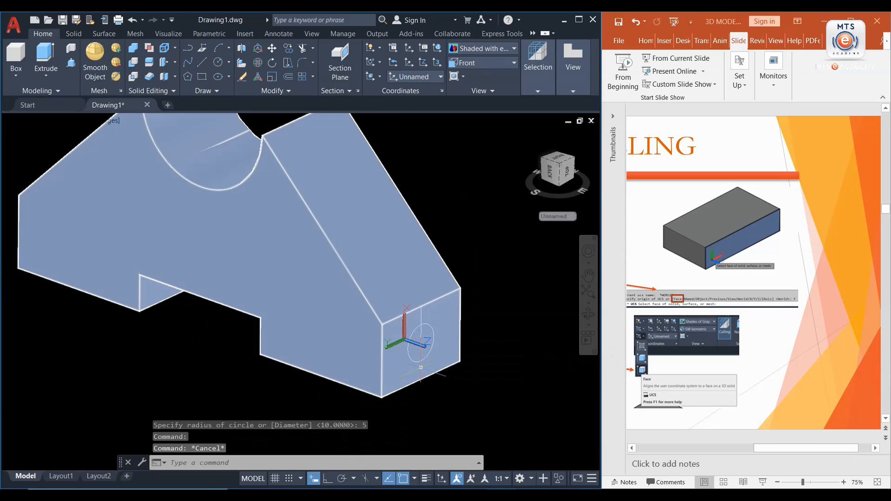
{"action": "left_click", "coordinate": [421, 367]}
{"action": "key", "text": "Escape"}
{"action": "left_click", "coordinate": [424, 319]}
{"action": "key", "text": "Escape"}
{"action": "scroll", "coordinate": [422, 352], "scroll_direction": "down", "scroll_amount": 2}
{"action": "left_click", "coordinate": [421, 352]}
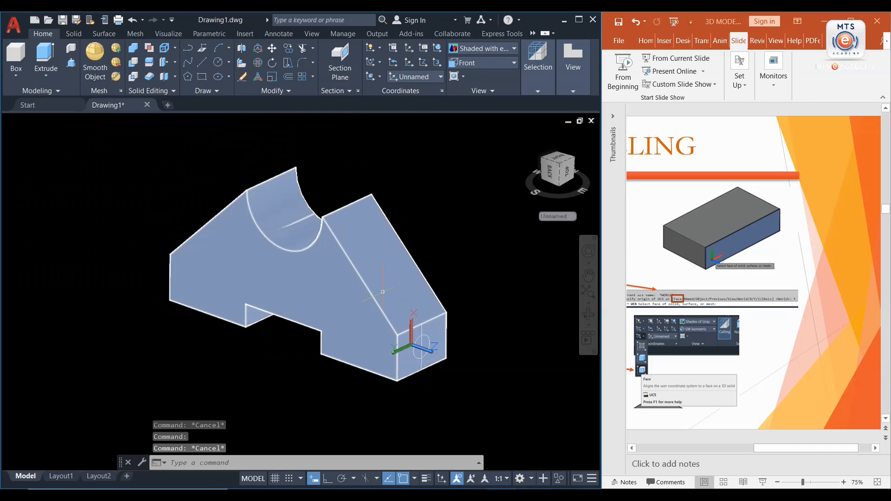
{"action": "key", "text": "Escape"}
Switch the visual style to 2D Wireframe and erase the vertical line running through the end face's circle.
{"action": "left_click", "coordinate": [492, 50]}
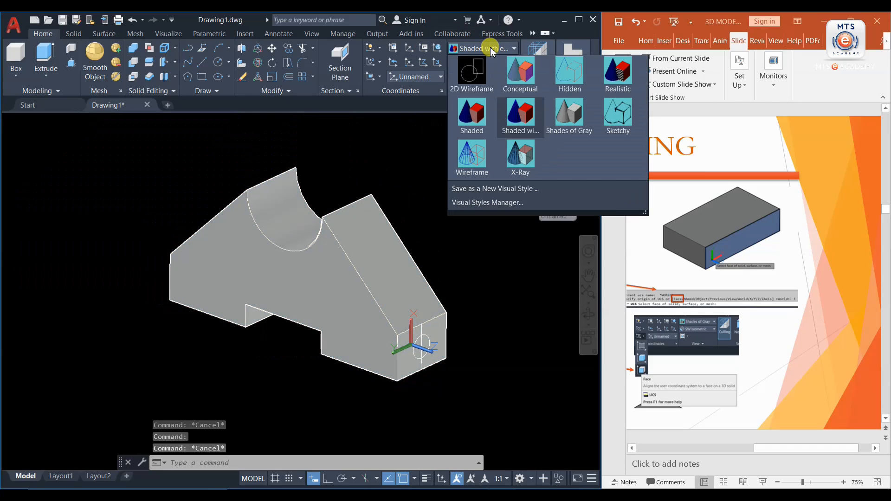
{"action": "left_click", "coordinate": [469, 74]}
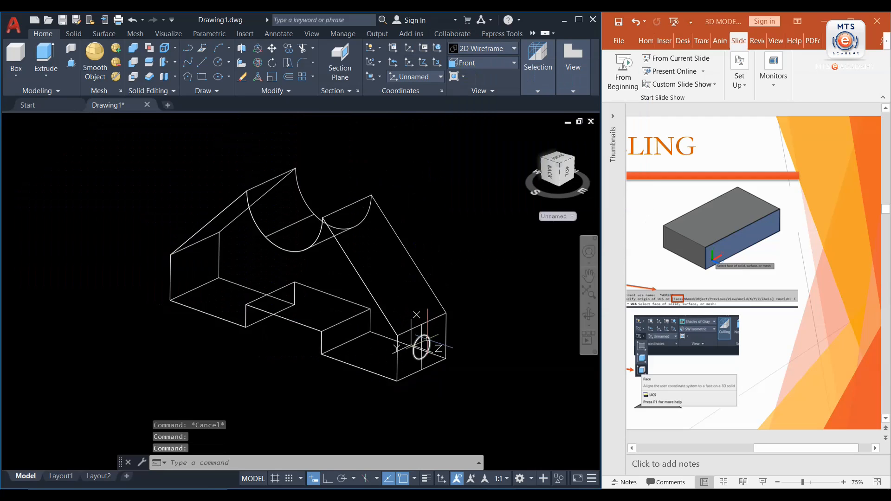
{"action": "scroll", "coordinate": [425, 341], "scroll_direction": "up", "scroll_amount": 5}
{"action": "left_click", "coordinate": [409, 292]}
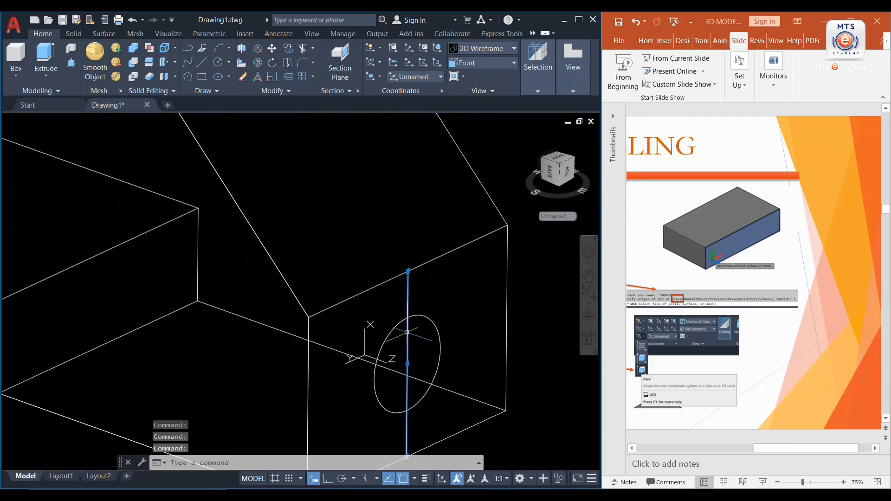
{"action": "key", "text": "Delete"}
{"action": "scroll", "coordinate": [407, 333], "scroll_direction": "down", "scroll_amount": 5}
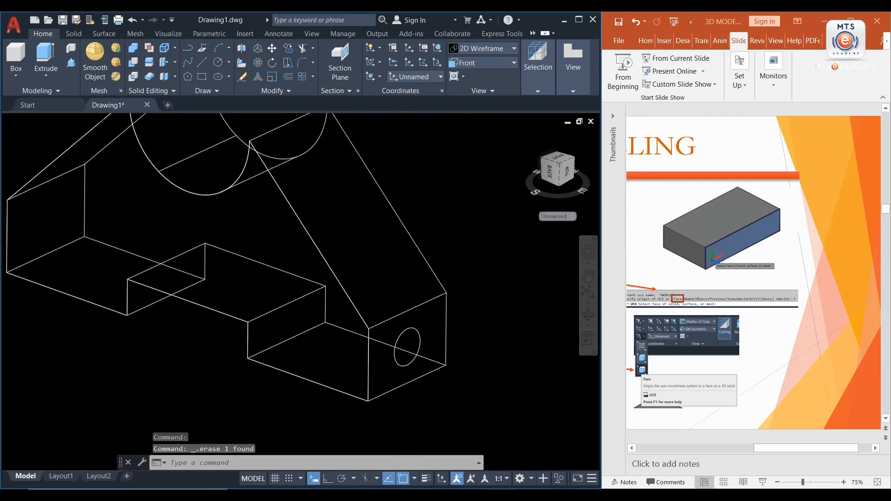
Set the visual style to Shaded with edges and check the circle on the end face.
{"action": "left_click", "coordinate": [497, 48]}
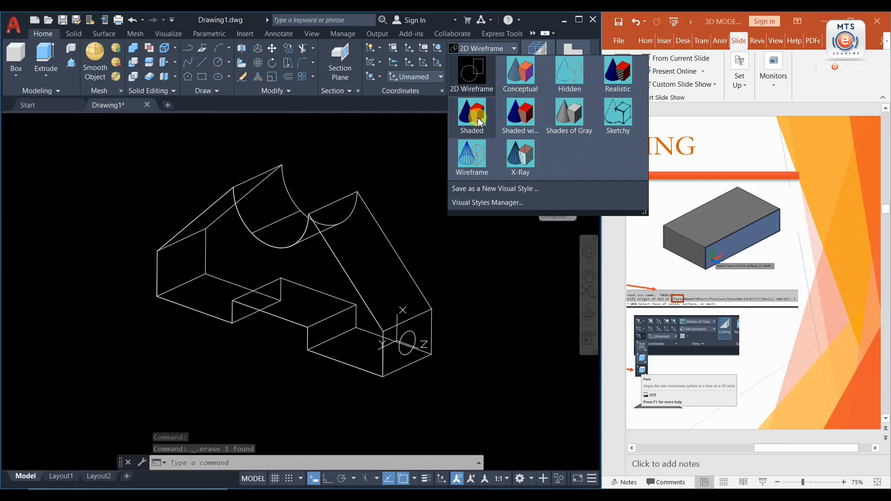
{"action": "left_click", "coordinate": [521, 118]}
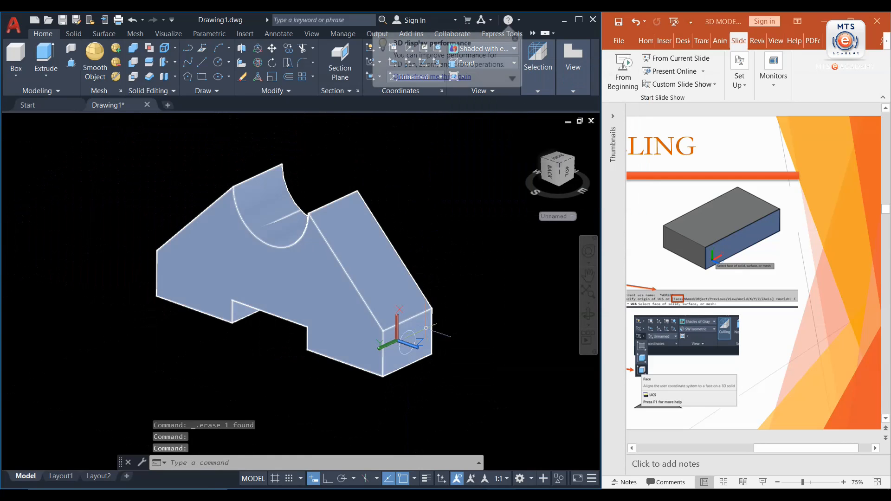
{"action": "scroll", "coordinate": [410, 352], "scroll_direction": "up", "scroll_amount": 3}
{"action": "scroll", "coordinate": [409, 355], "scroll_direction": "down", "scroll_amount": 3}
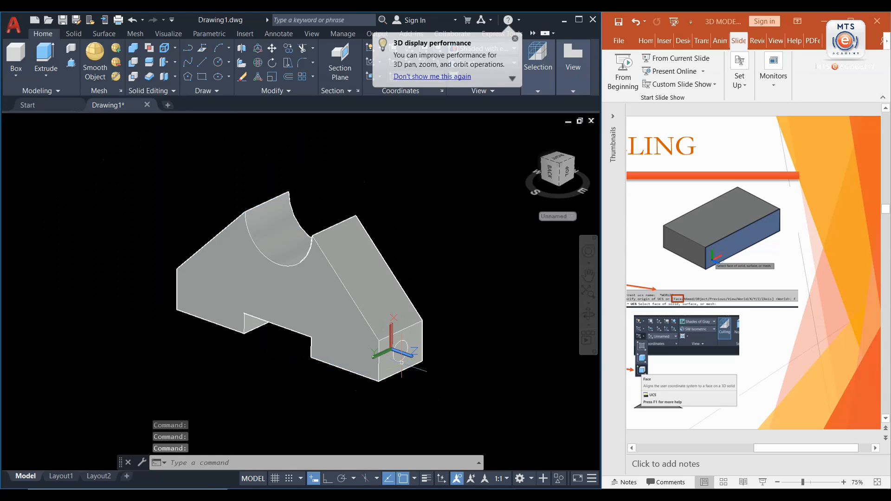
Align the UCS to the underside of the foot next to the circled end face with the Face option, accepting the proposed orientation.
{"action": "middle_click_drag", "start_coordinate": [309, 368], "coordinate": [325, 260], "text": "shift"}
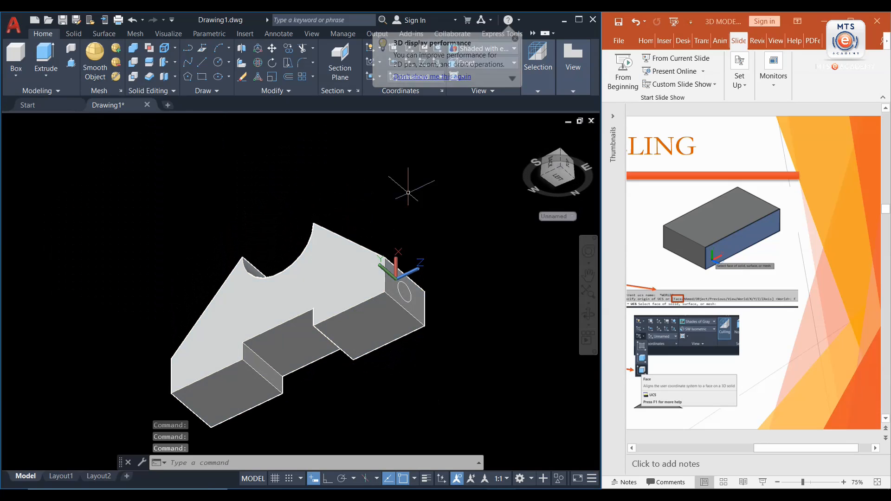
{"action": "left_click", "coordinate": [378, 87]}
{"action": "left_click", "coordinate": [376, 141]}
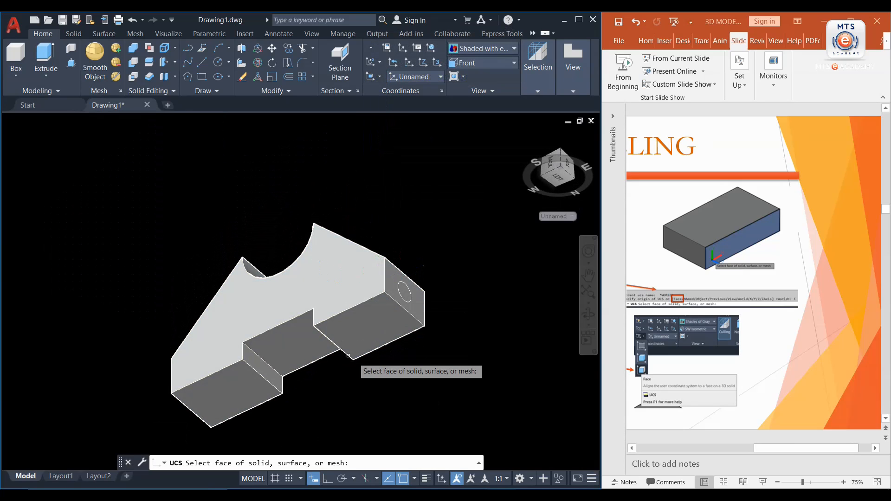
{"action": "scroll", "coordinate": [365, 344], "scroll_direction": "up", "scroll_amount": 2}
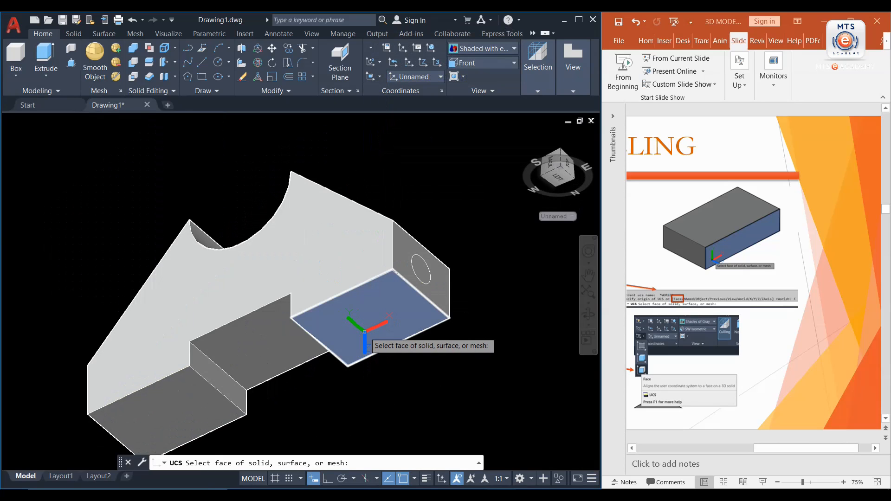
{"action": "left_click", "coordinate": [365, 332]}
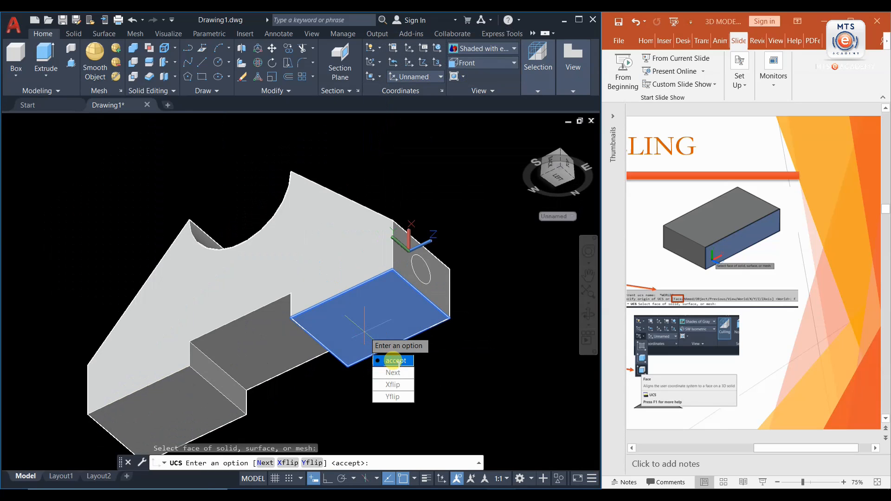
{"action": "left_click", "coordinate": [397, 362]}
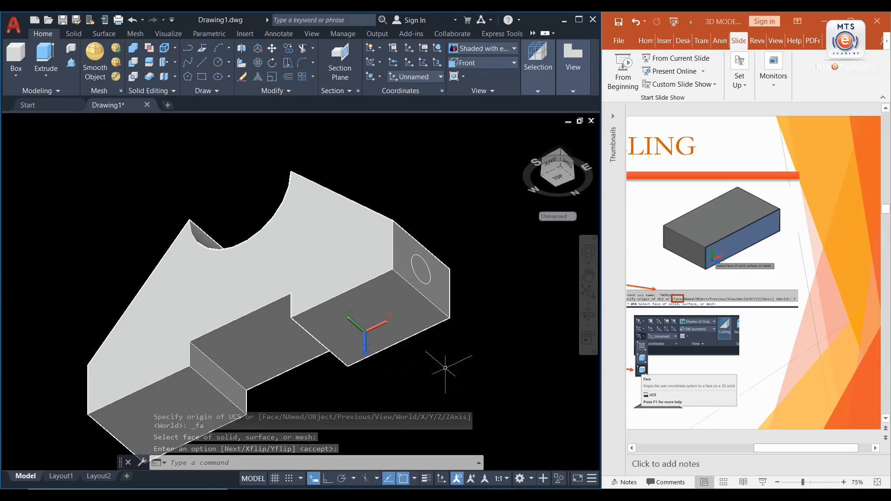
Draw a line across the foot's underside, joining the midpoints of its two lengthwise edges.
{"action": "left_click", "coordinate": [202, 62]}
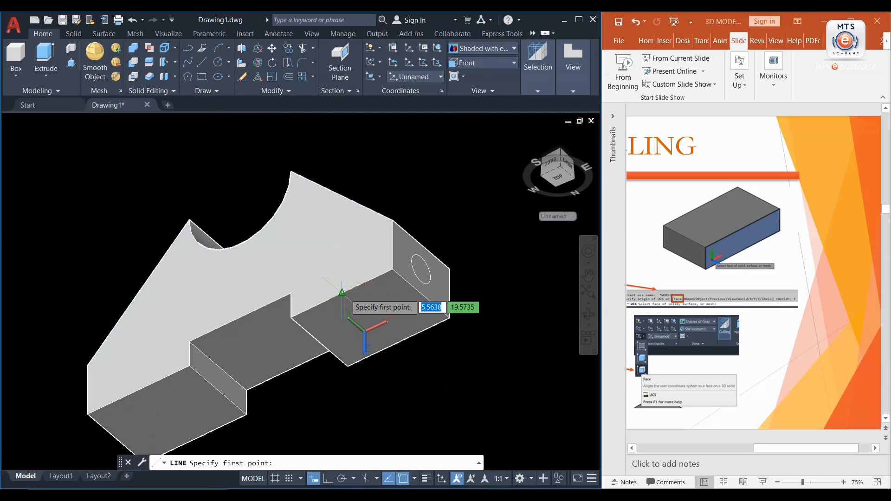
{"action": "left_click", "coordinate": [390, 347]}
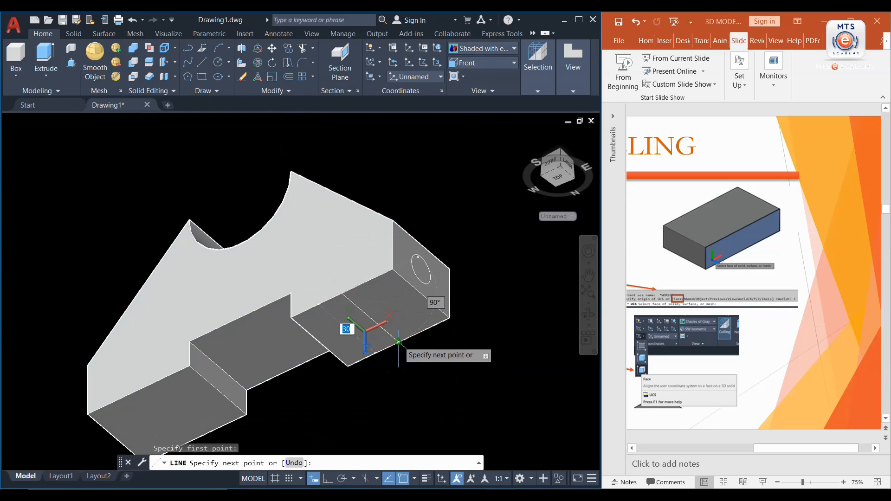
{"action": "left_click", "coordinate": [398, 343]}
{"action": "key", "text": "Return"}
Draw a circle of radius 7 on the foot's underside, centred on the midpoint of the line.
{"action": "type", "text": "c"}
{"action": "key", "text": "Return"}
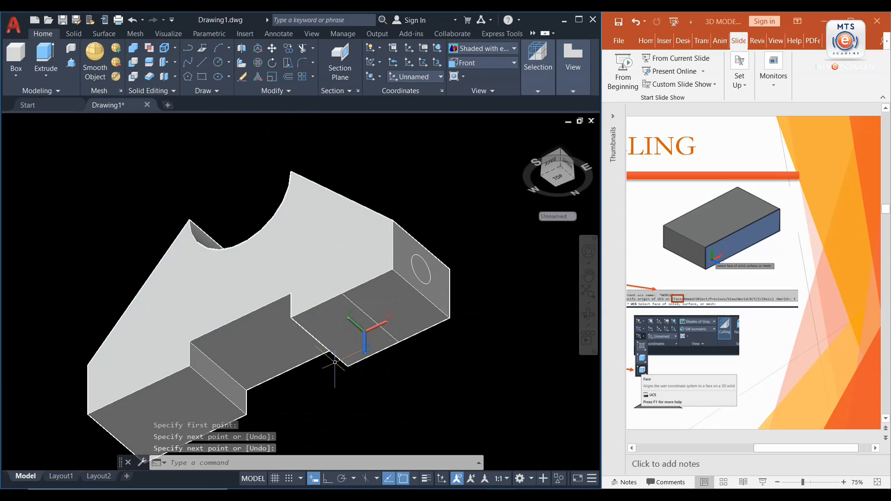
{"action": "left_click", "coordinate": [370, 318]}
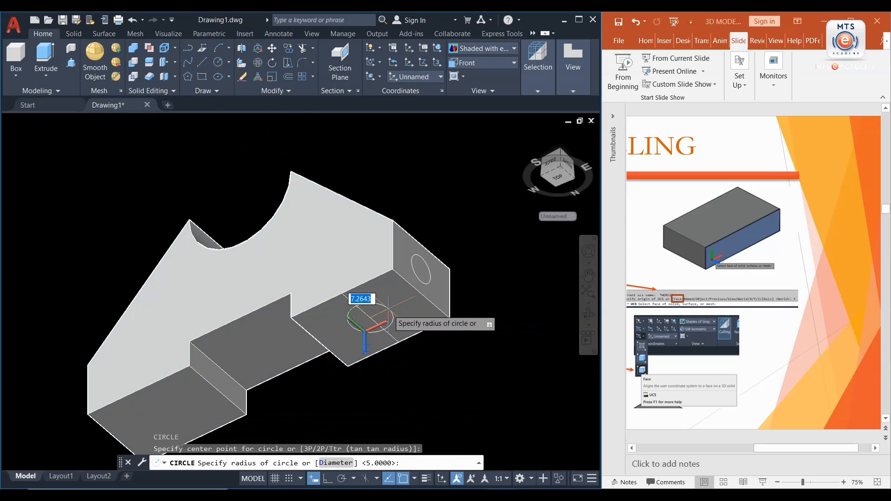
{"action": "type", "text": "7"}
{"action": "key", "text": "Return"}
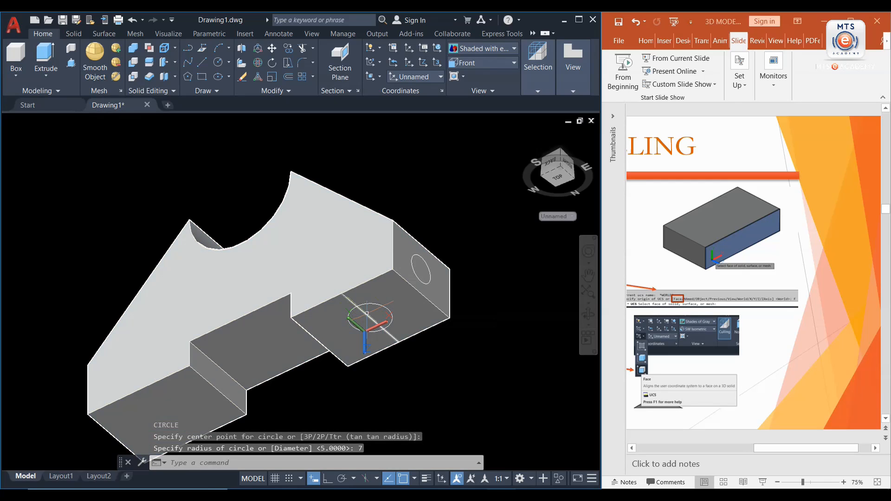
Erase the line running through the circle on the foot's underside.
{"action": "left_click", "coordinate": [365, 314]}
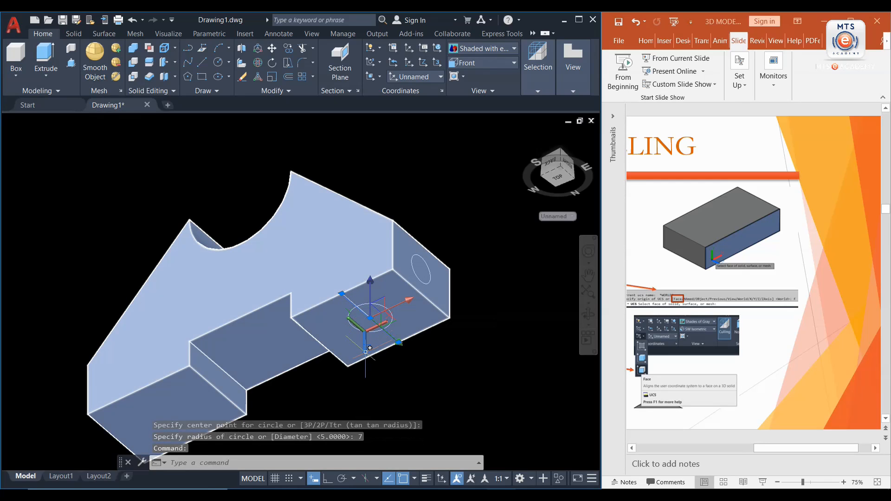
{"action": "key", "text": "Delete"}
{"action": "middle_click_drag", "start_coordinate": [251, 404], "coordinate": [284, 382]}
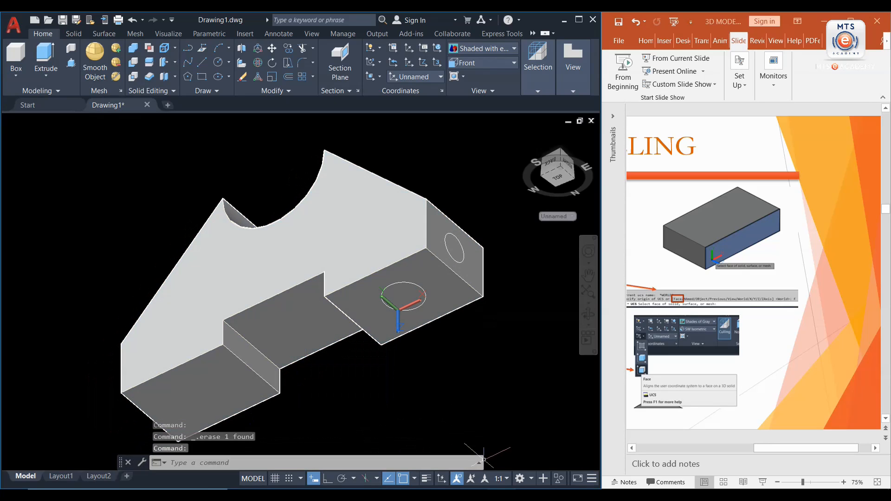
Widen the command line window and increase its height to show two lines of command history.
{"action": "left_click_drag", "start_coordinate": [483, 460], "coordinate": [596, 449]}
{"action": "left_click_drag", "start_coordinate": [388, 456], "coordinate": [390, 426]}
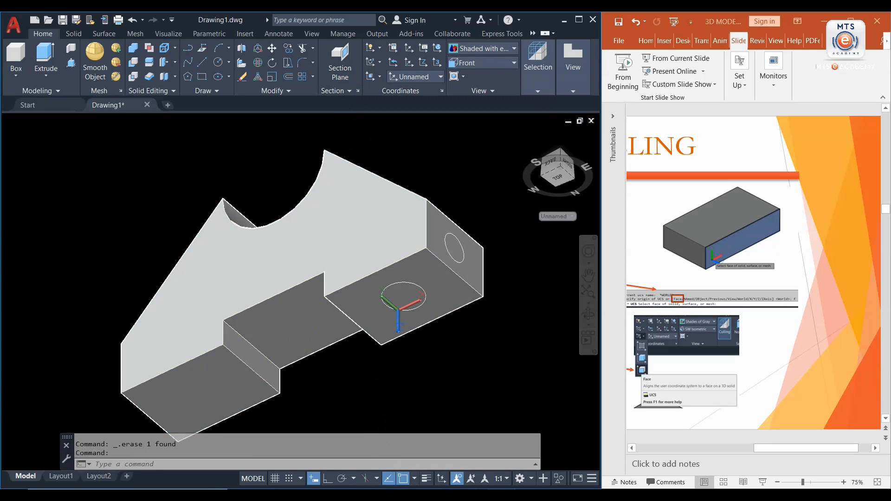
{"action": "middle_click_drag", "start_coordinate": [344, 402], "coordinate": [346, 388]}
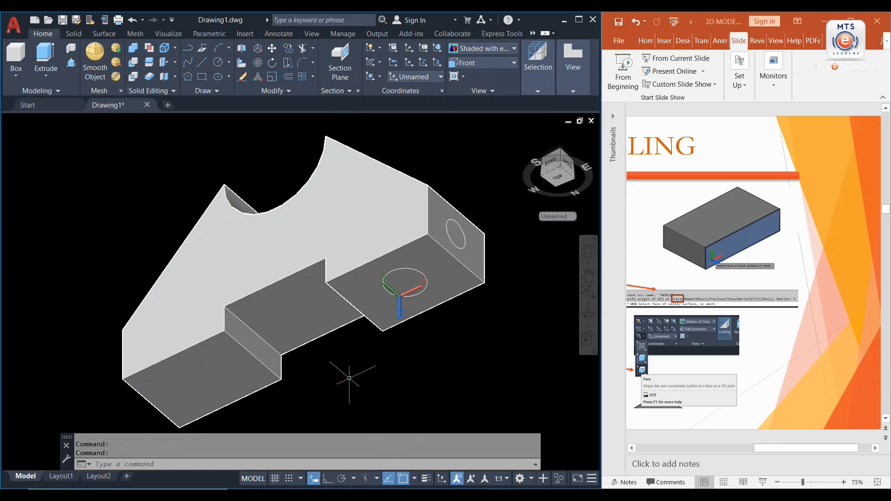
Align the UCS to the recessed middle face on the solid's underside using the UCS command's Face option, accepting the proposed orientation.
{"action": "type", "text": "UCS"}
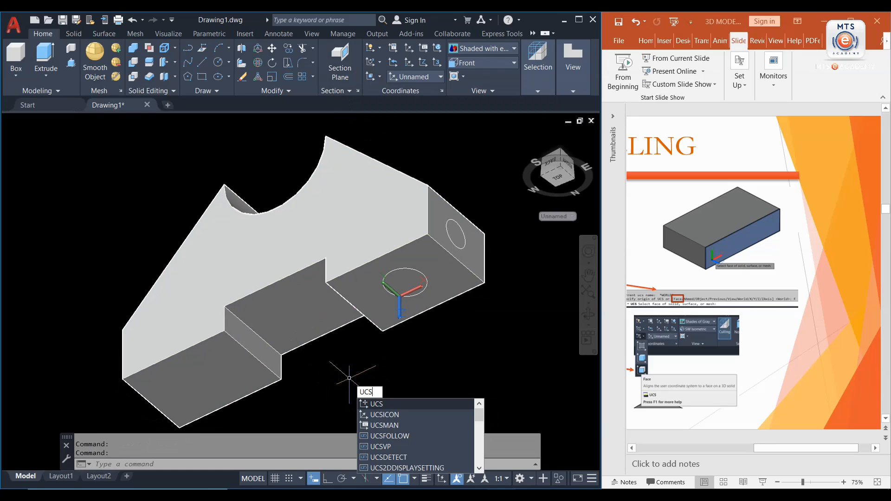
{"action": "key", "text": "Return"}
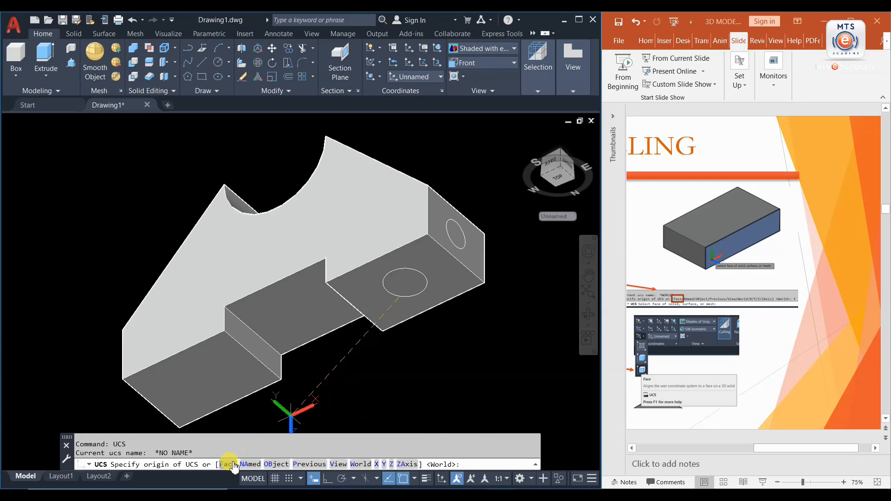
{"action": "type", "text": "f"}
{"action": "key", "text": "Return"}
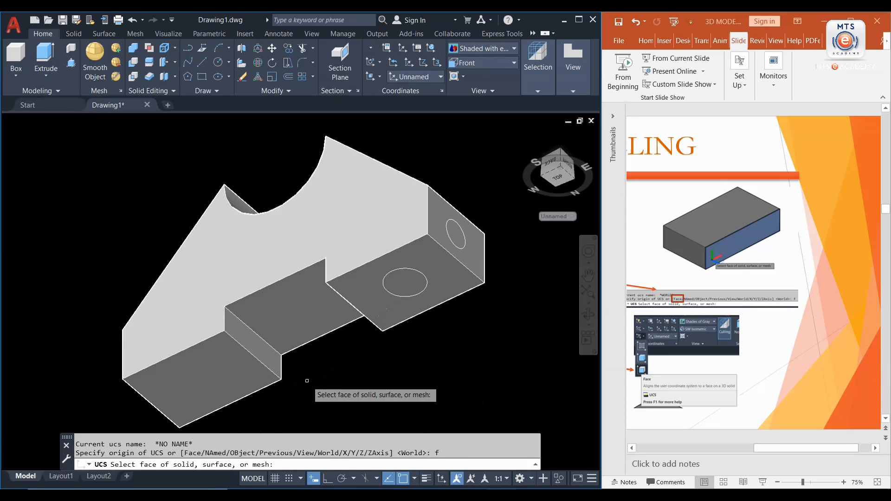
{"action": "left_click", "coordinate": [285, 320]}
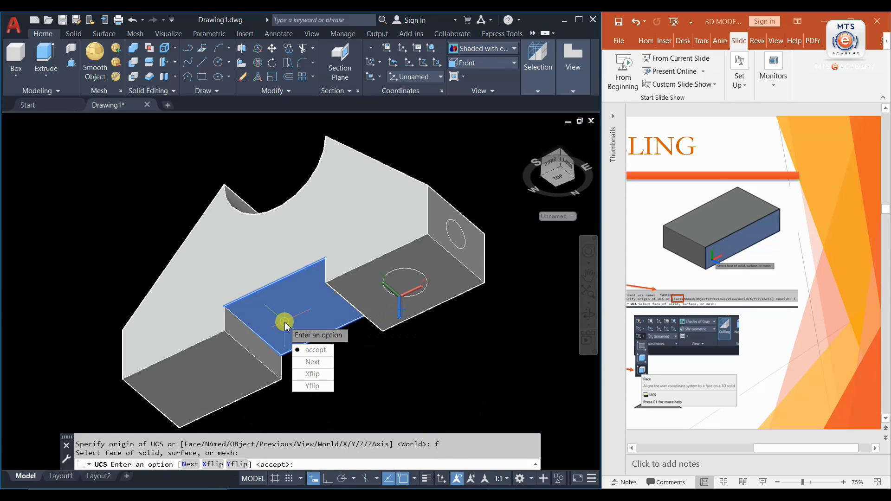
{"action": "left_click", "coordinate": [308, 348]}
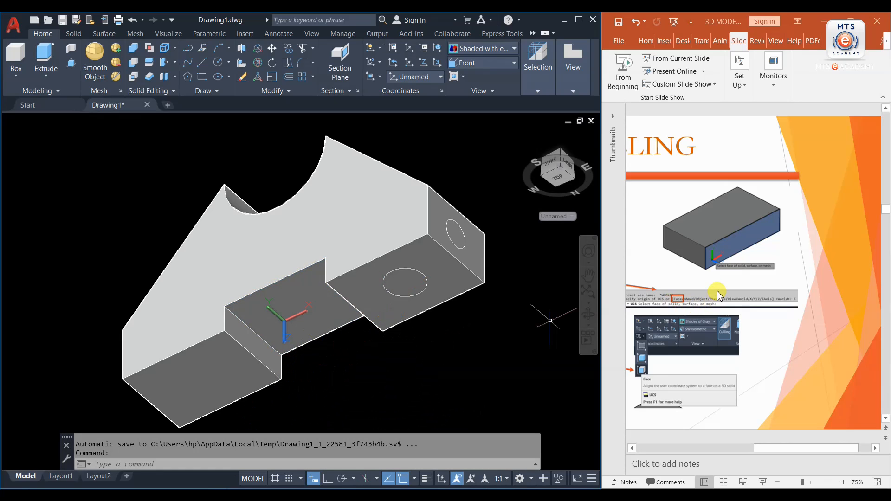
{"action": "scroll", "coordinate": [736, 280], "scroll_direction": "down", "scroll_amount": 1, "text": "ctrl"}
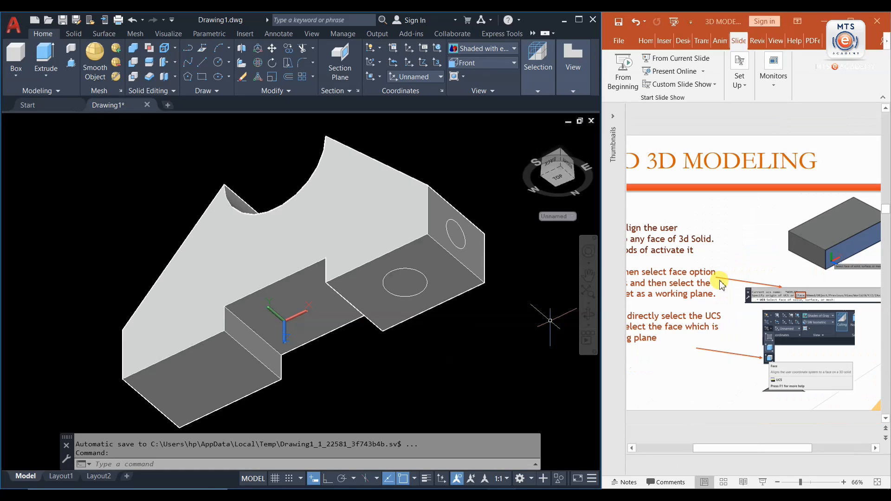
{"action": "scroll", "coordinate": [451, 296], "scroll_direction": "down", "scroll_amount": 4}
{"action": "middle_click_drag", "start_coordinate": [451, 297], "coordinate": [436, 369], "text": "shift"}
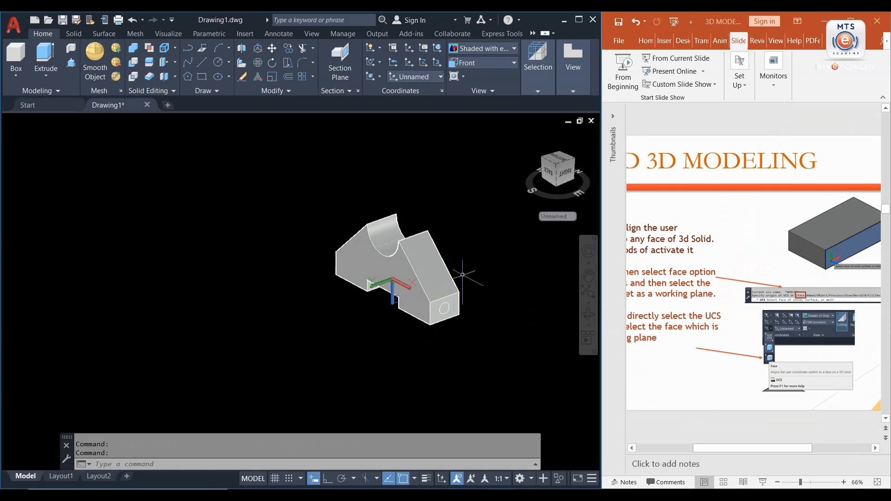
{"action": "mouse_move", "coordinate": [466, 265]}
{"action": "middle_mouse_down", "text": "shift"}
{"action": "mouse_move", "coordinate": [419, 280]}
{"action": "mouse_move", "coordinate": [456, 267]}
{"action": "mouse_move", "coordinate": [462, 274]}
{"action": "middle_mouse_up", "text": "shift"}
{"action": "scroll", "coordinate": [461, 278], "scroll_direction": "up", "scroll_amount": 4}
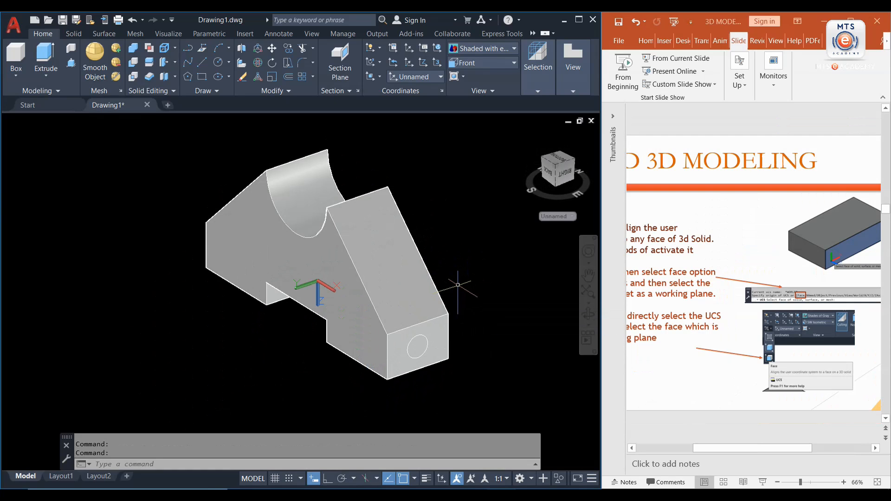
{"action": "scroll", "coordinate": [724, 301], "scroll_direction": "down", "scroll_amount": 3, "text": "ctrl"}
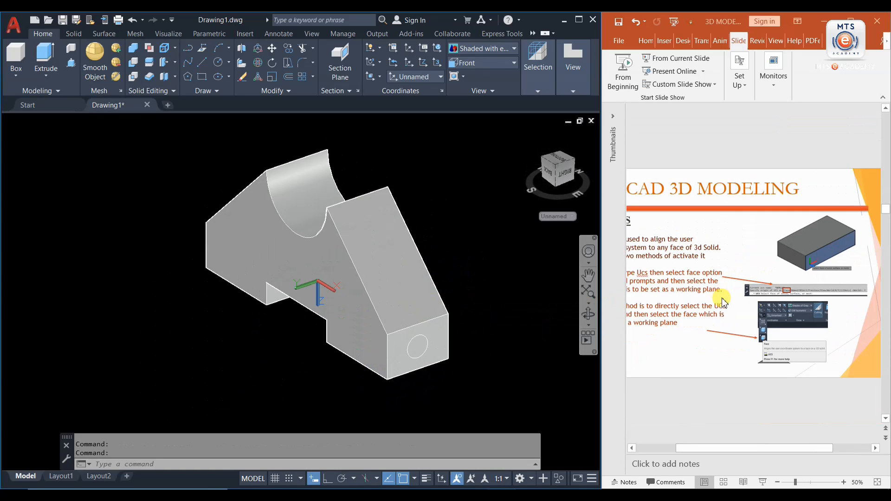